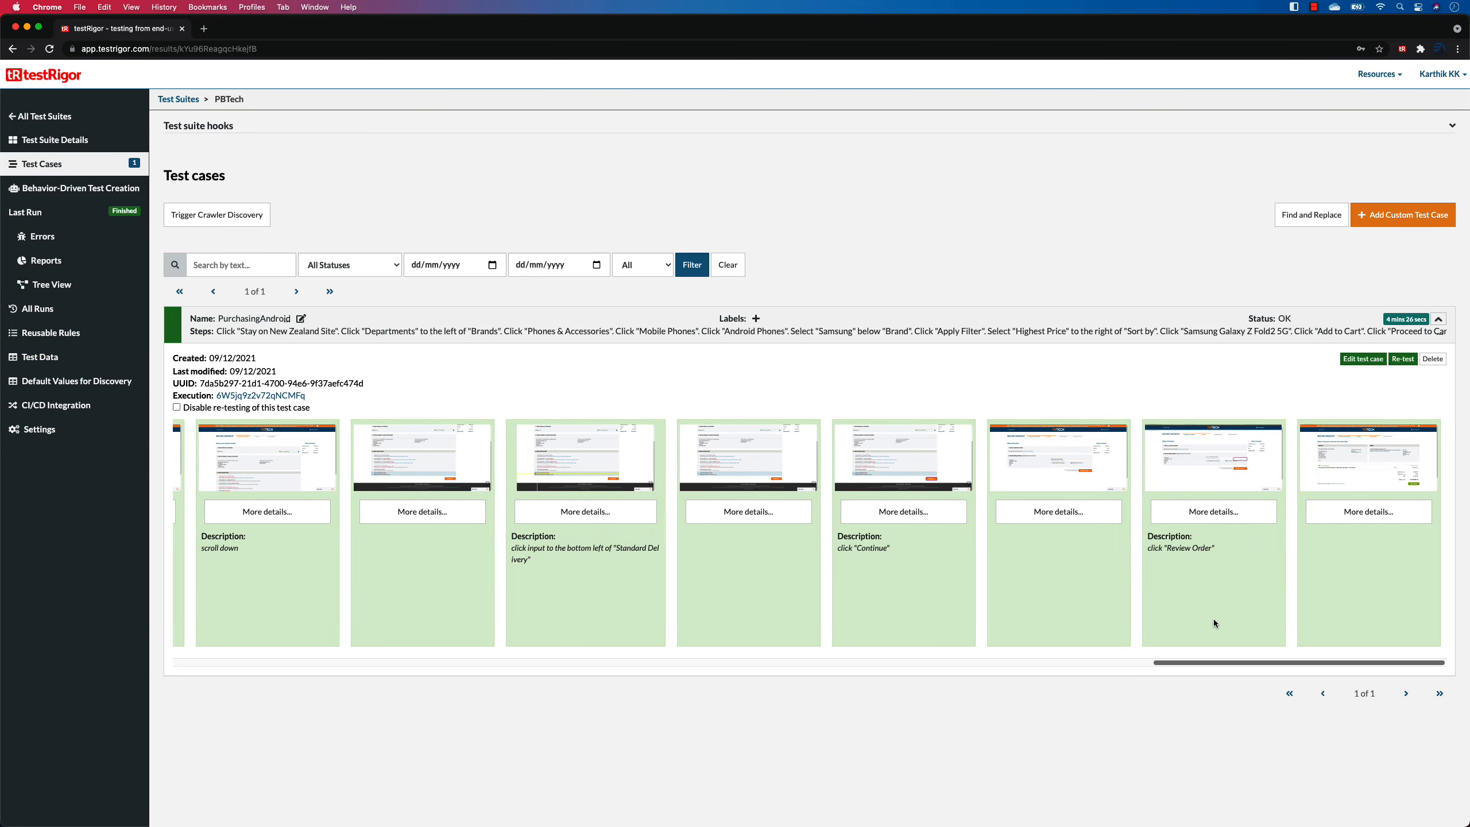
Review the PurchasingAndroid run screenshots and the complete list of custom steps in its test case editor
scroll(1214, 619, "left", 15)
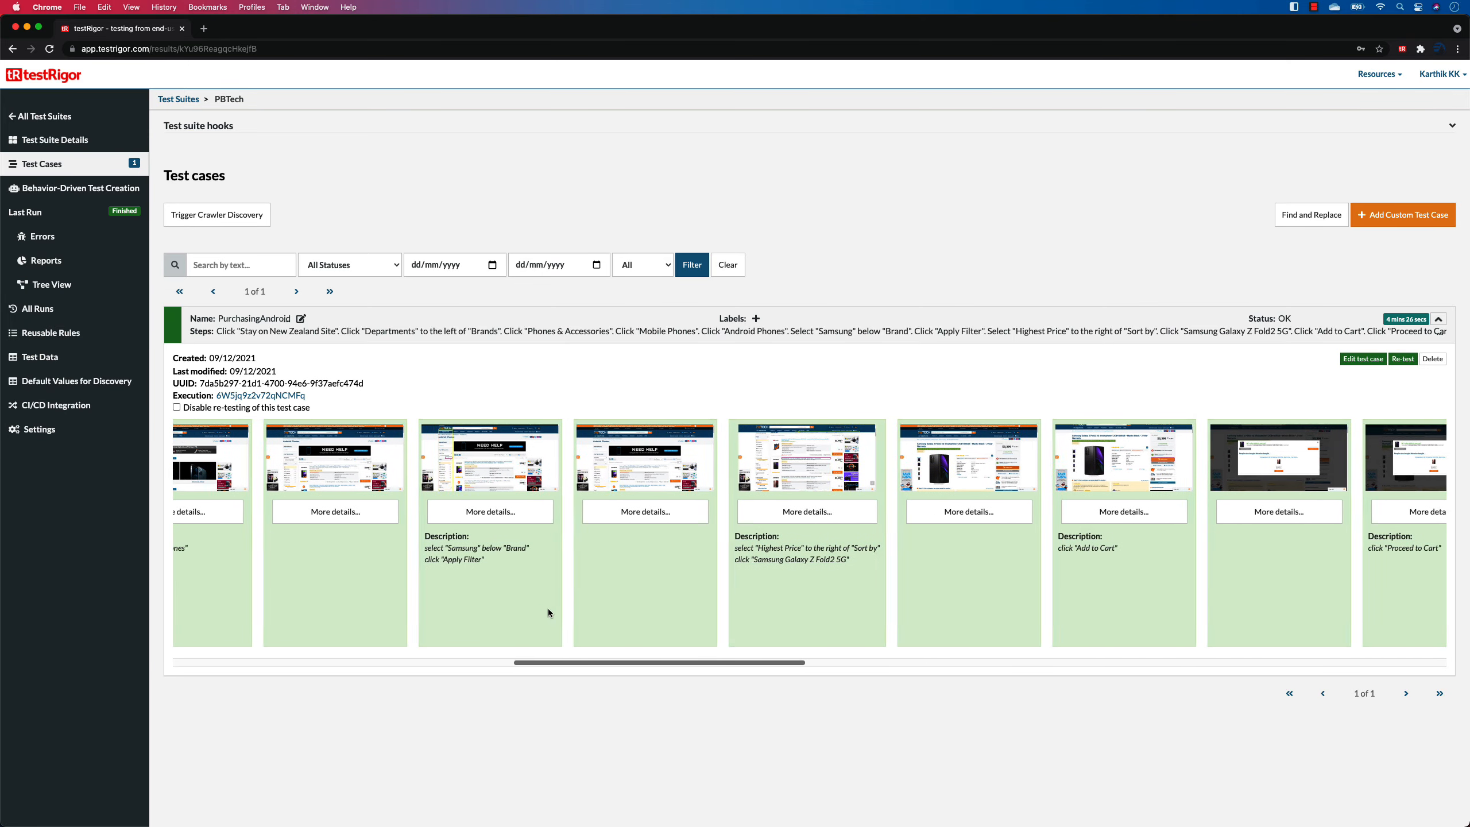
scroll(548, 609, "left", 10)
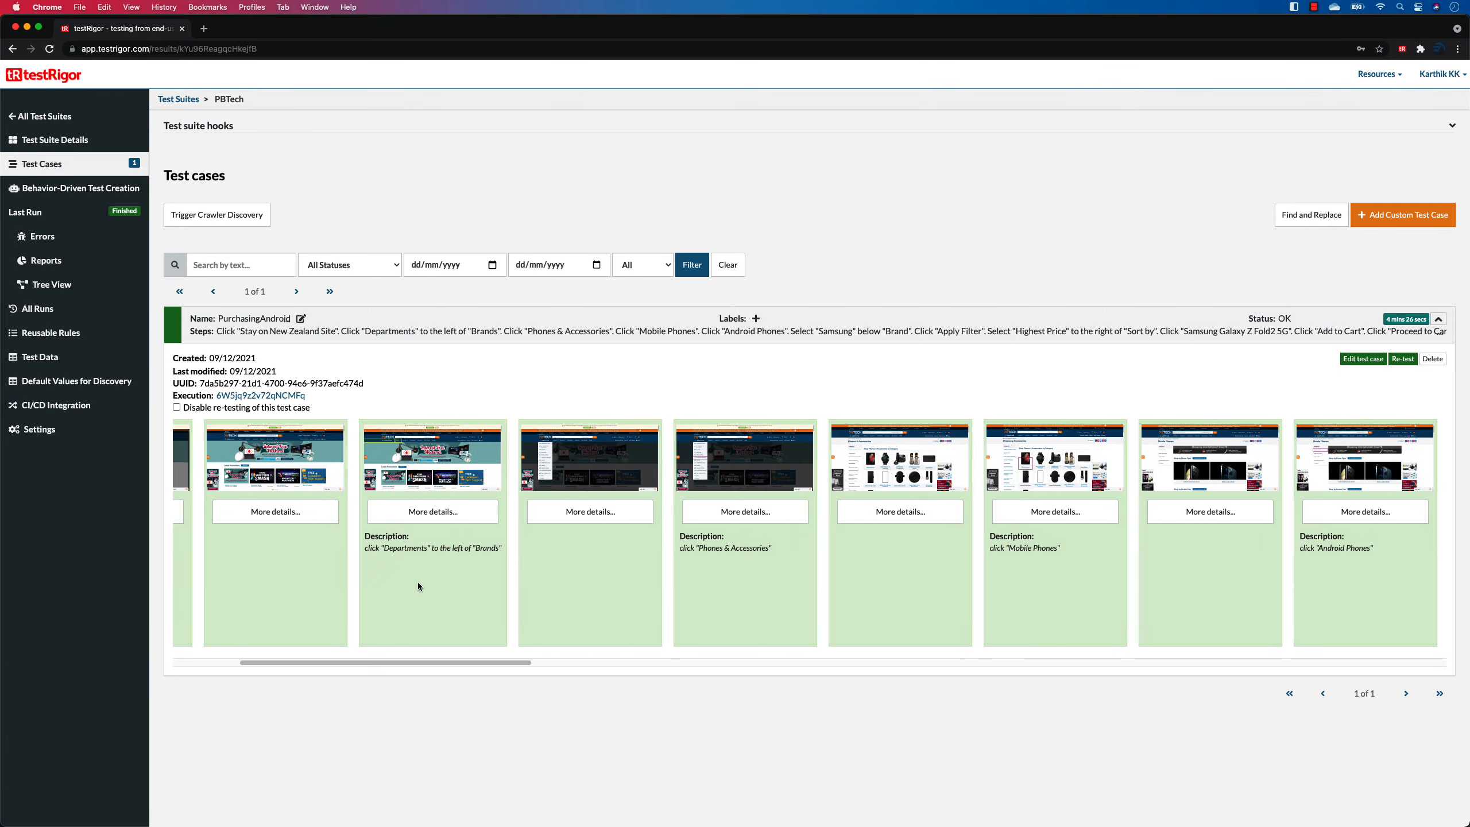
left_click(1364, 358)
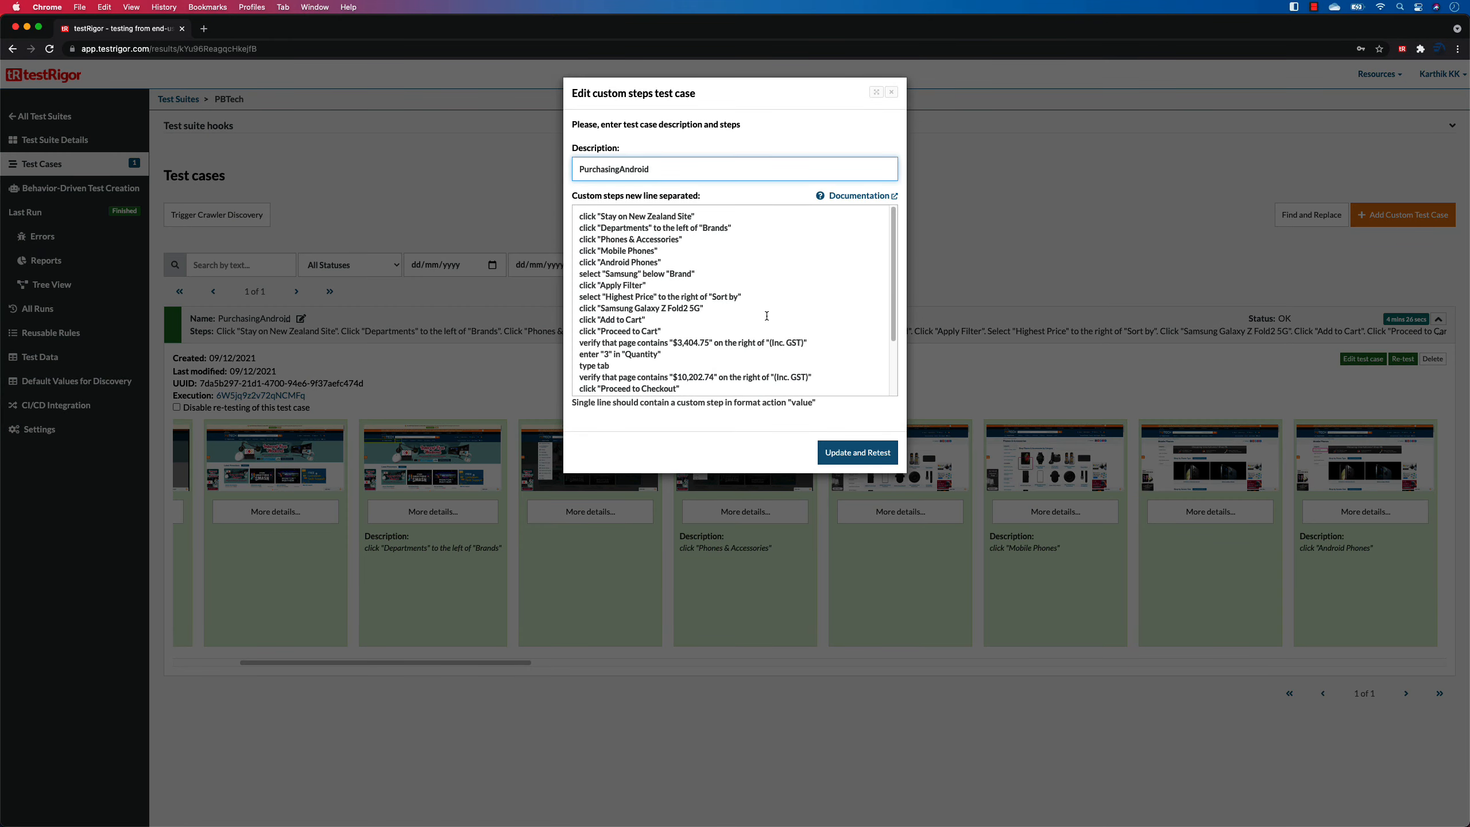
scroll(767, 316, "down", 3)
scroll(766, 316, "up", 3)
mouse_move(582, 218)
left_mouse_down()
mouse_move(660, 260)
mouse_move(654, 400)
mouse_move(579, 208)
left_mouse_up()
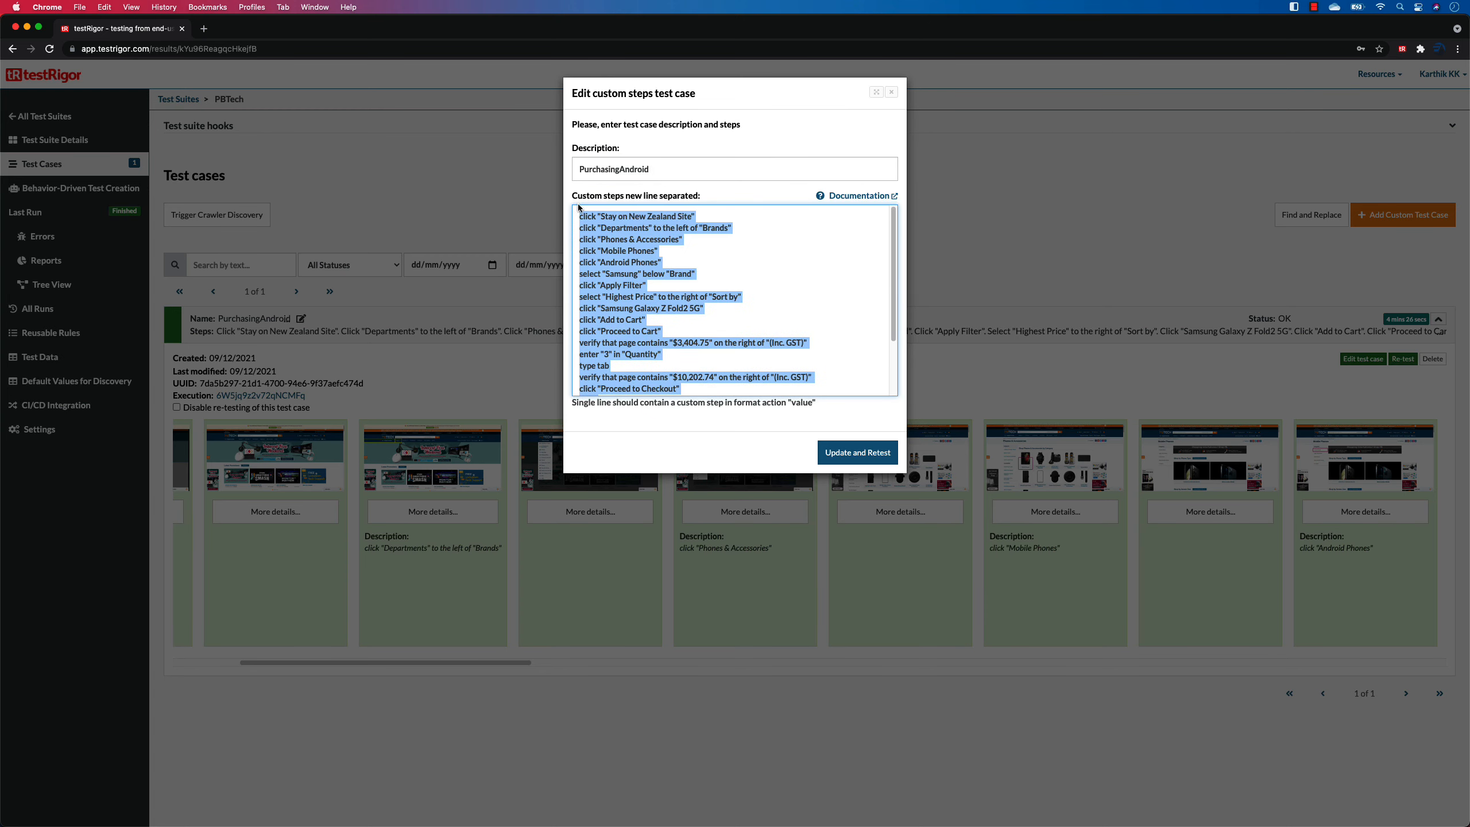
left_click(654, 253)
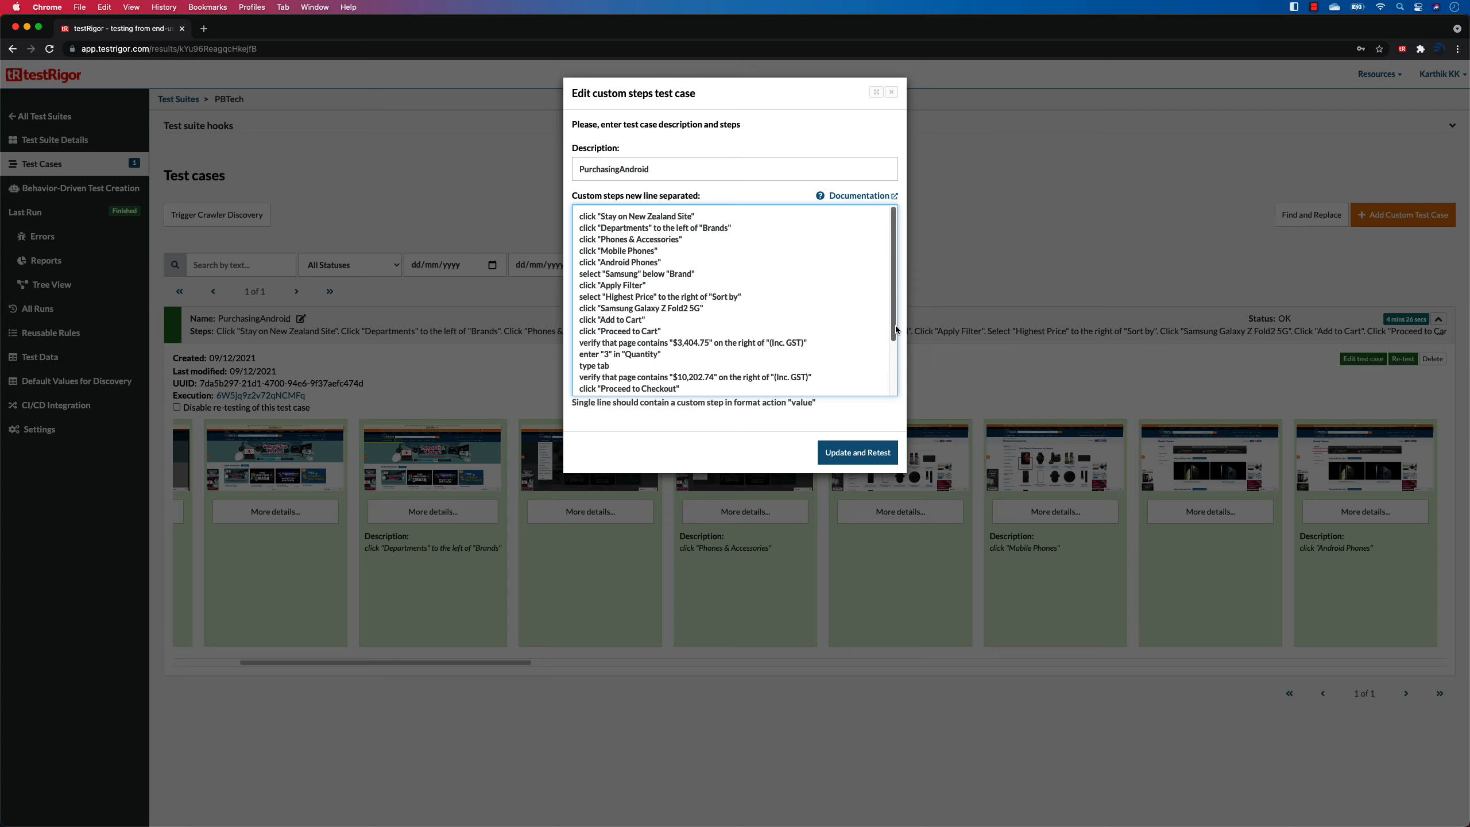
left_click(876, 93)
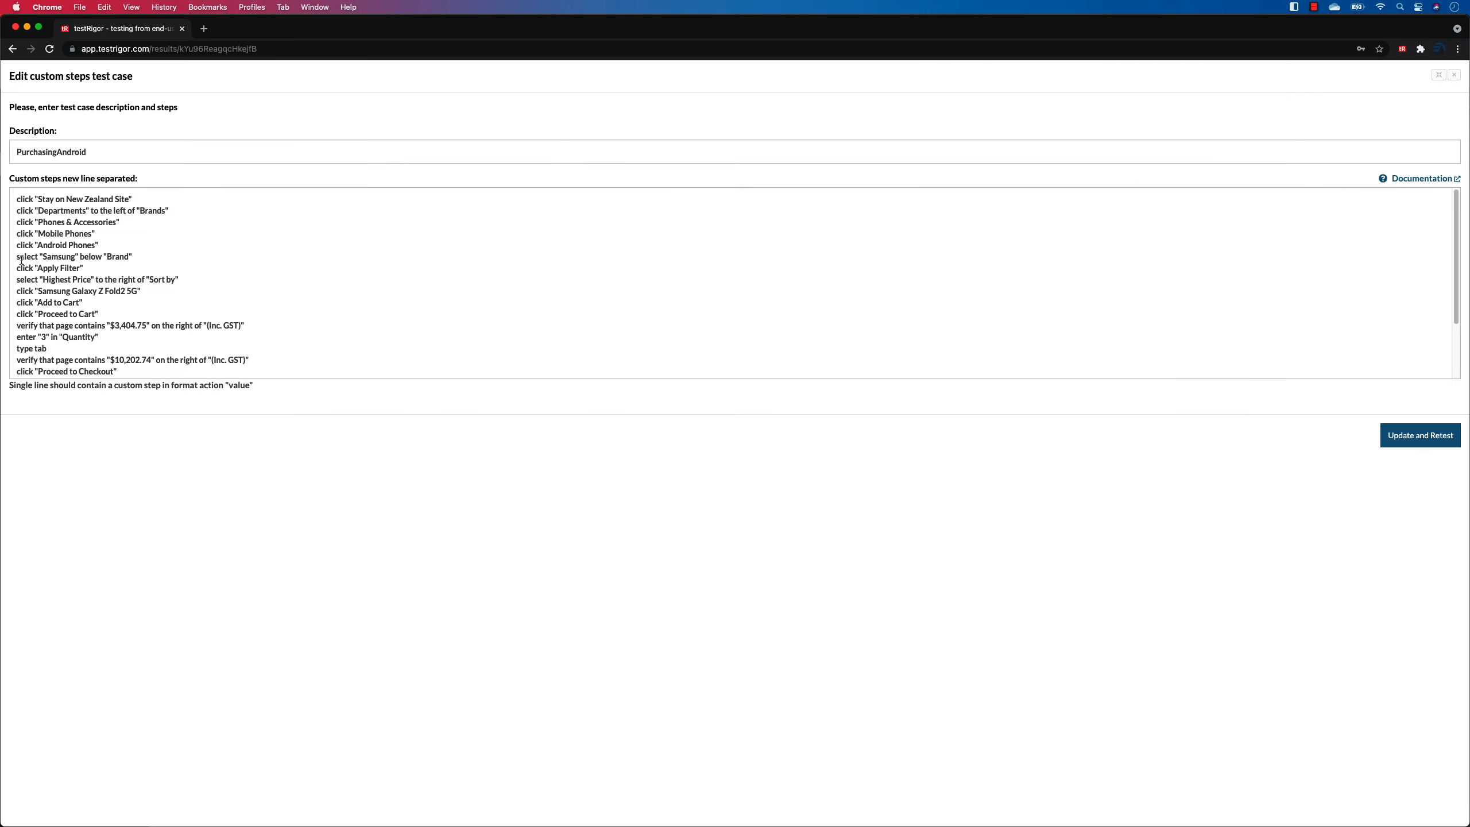
left_click_drag(25, 203, 268, 395)
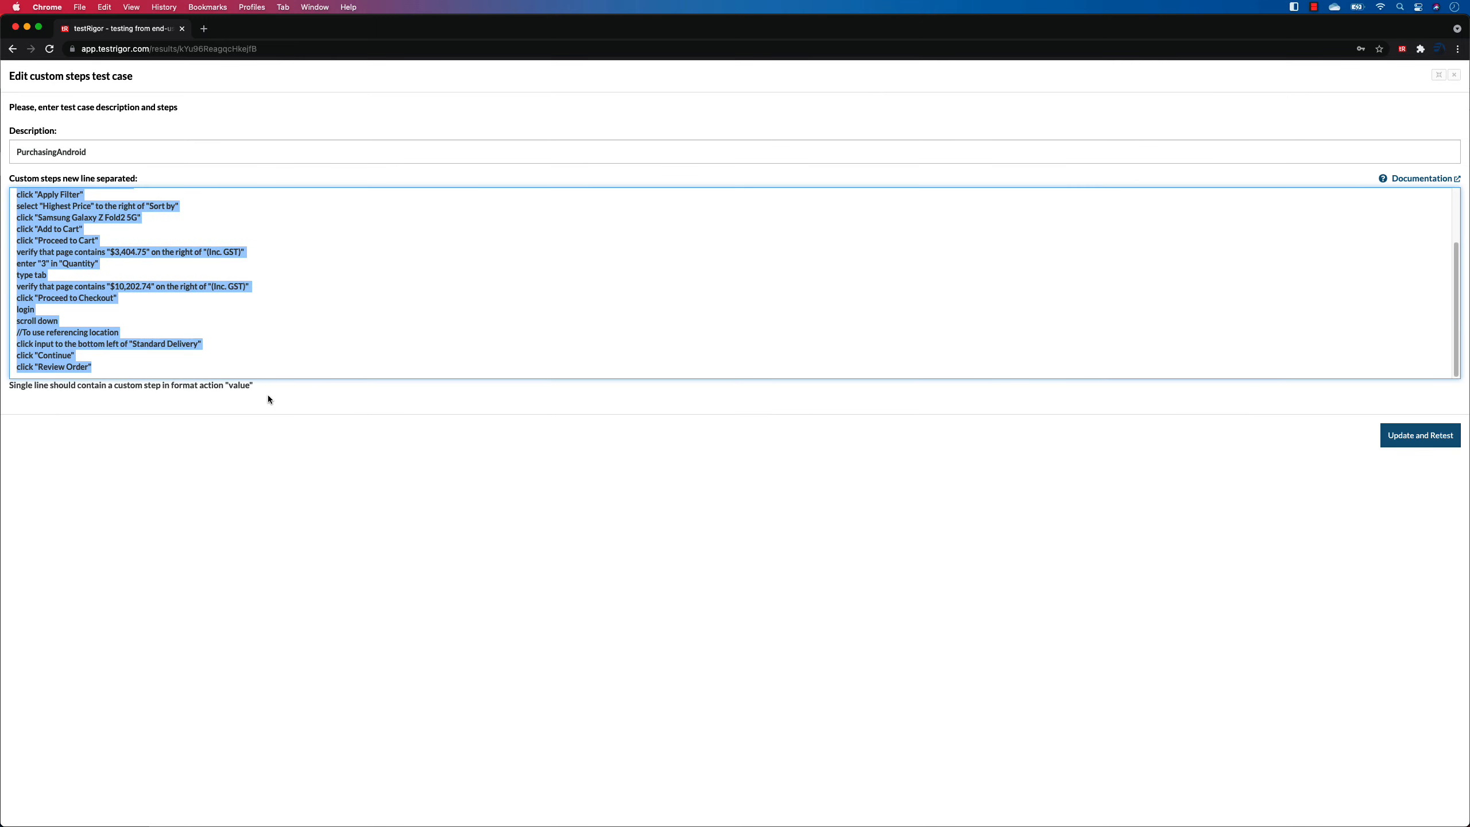
left_click(290, 341)
left_click(1440, 74)
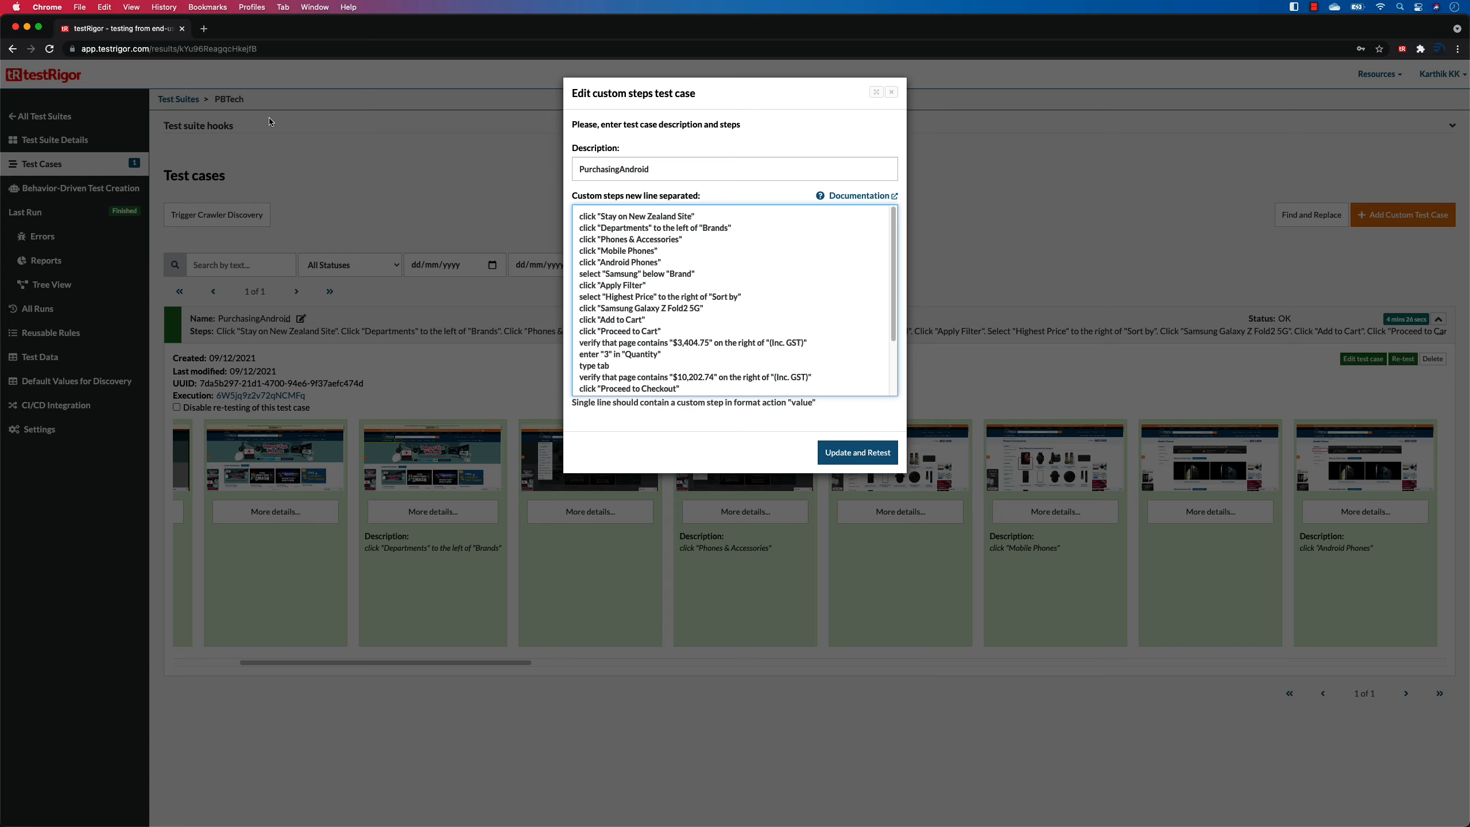
Examine the test case's opening navigation steps and its closing checkout steps, including the login line, as candidates for reuse
left_click_drag(579, 220, 703, 254)
left_click(691, 259)
left_click_drag(581, 220, 662, 262)
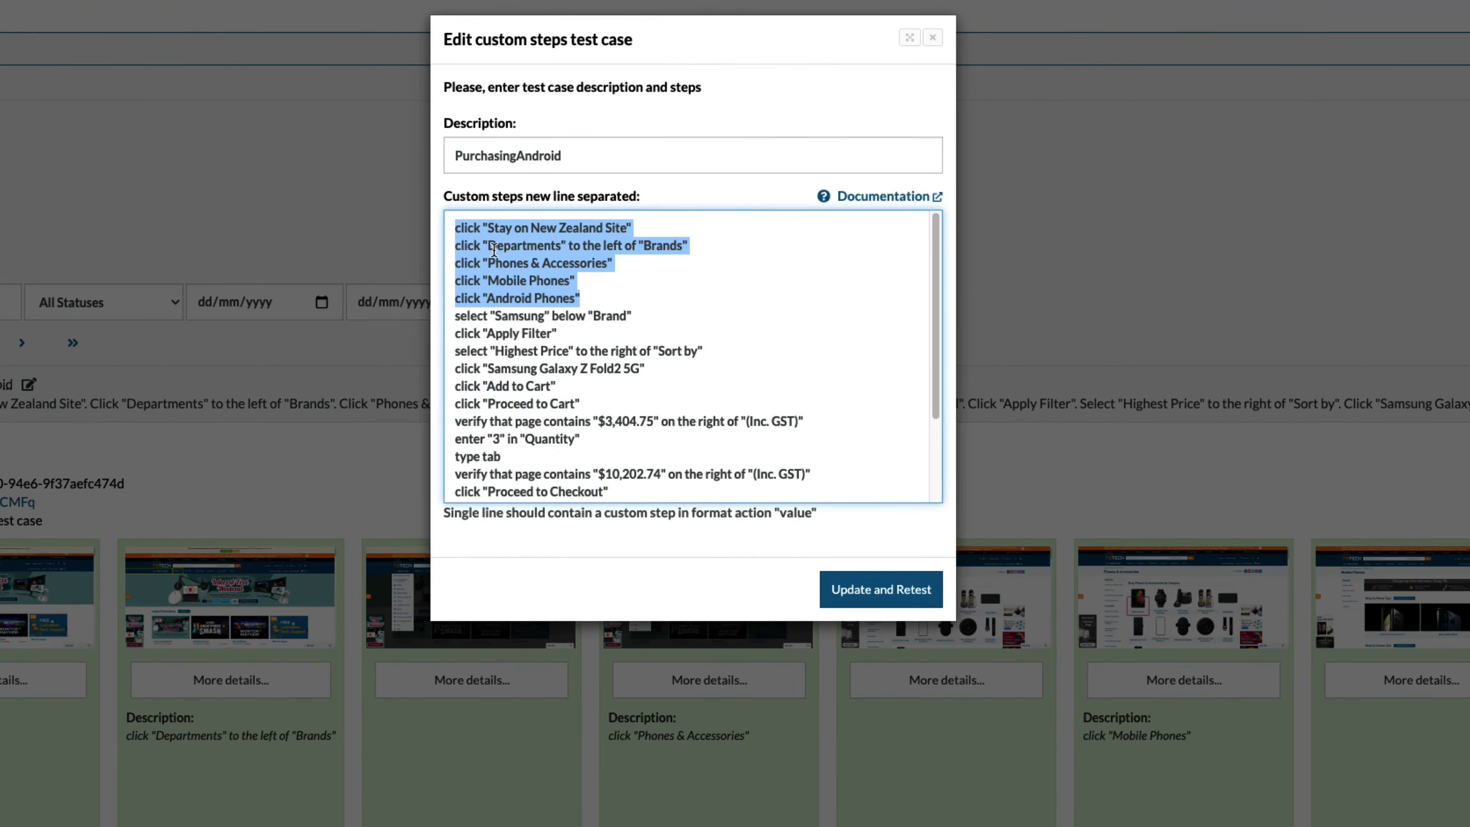
right_click(494, 250)
left_click(694, 385)
left_click(723, 370)
scroll(724, 370, "down", 5)
left_click_drag(586, 485, 456, 379)
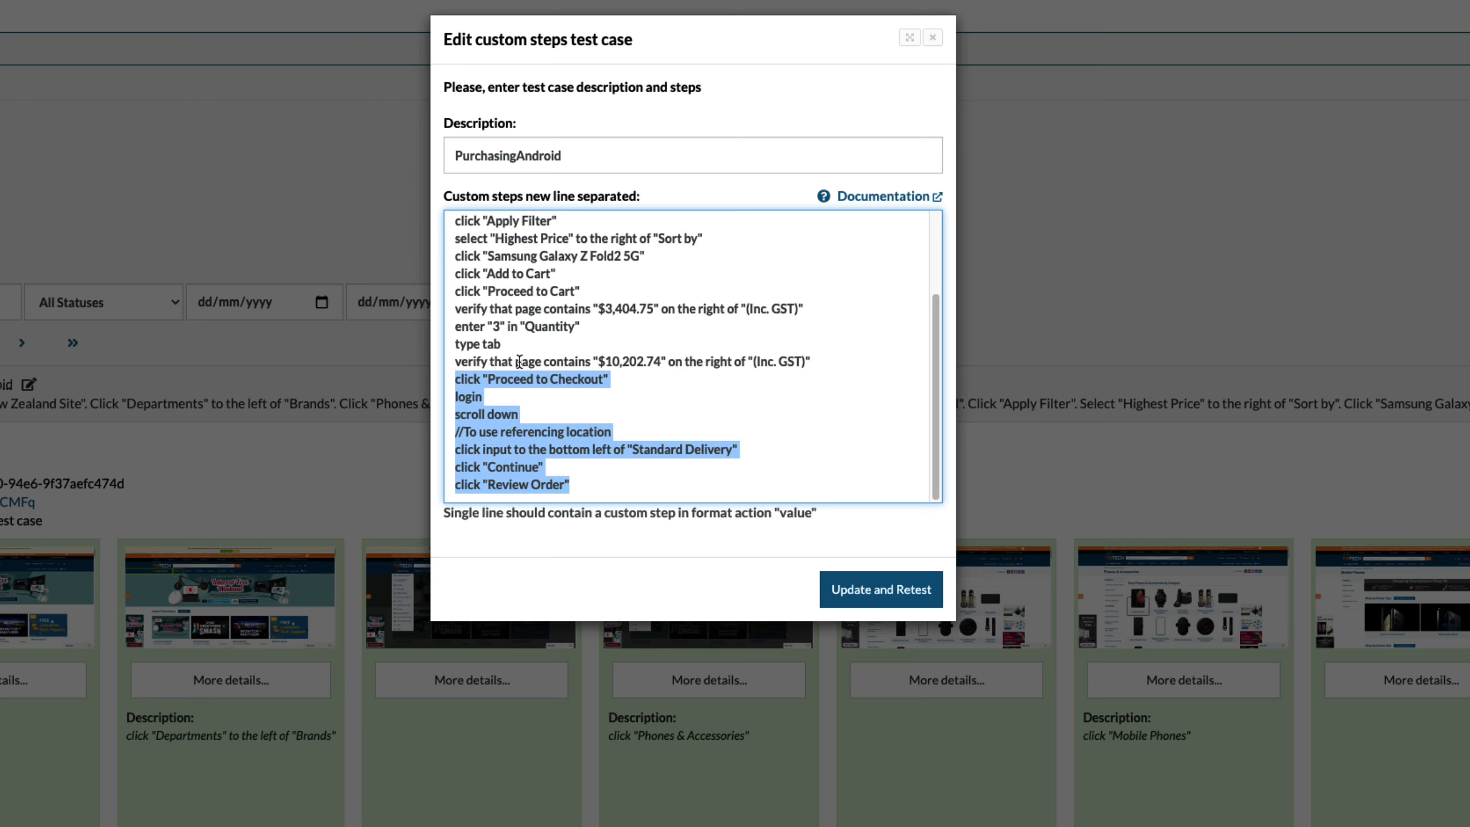
scroll(565, 346, "up", 1)
scroll(565, 346, "up", 5)
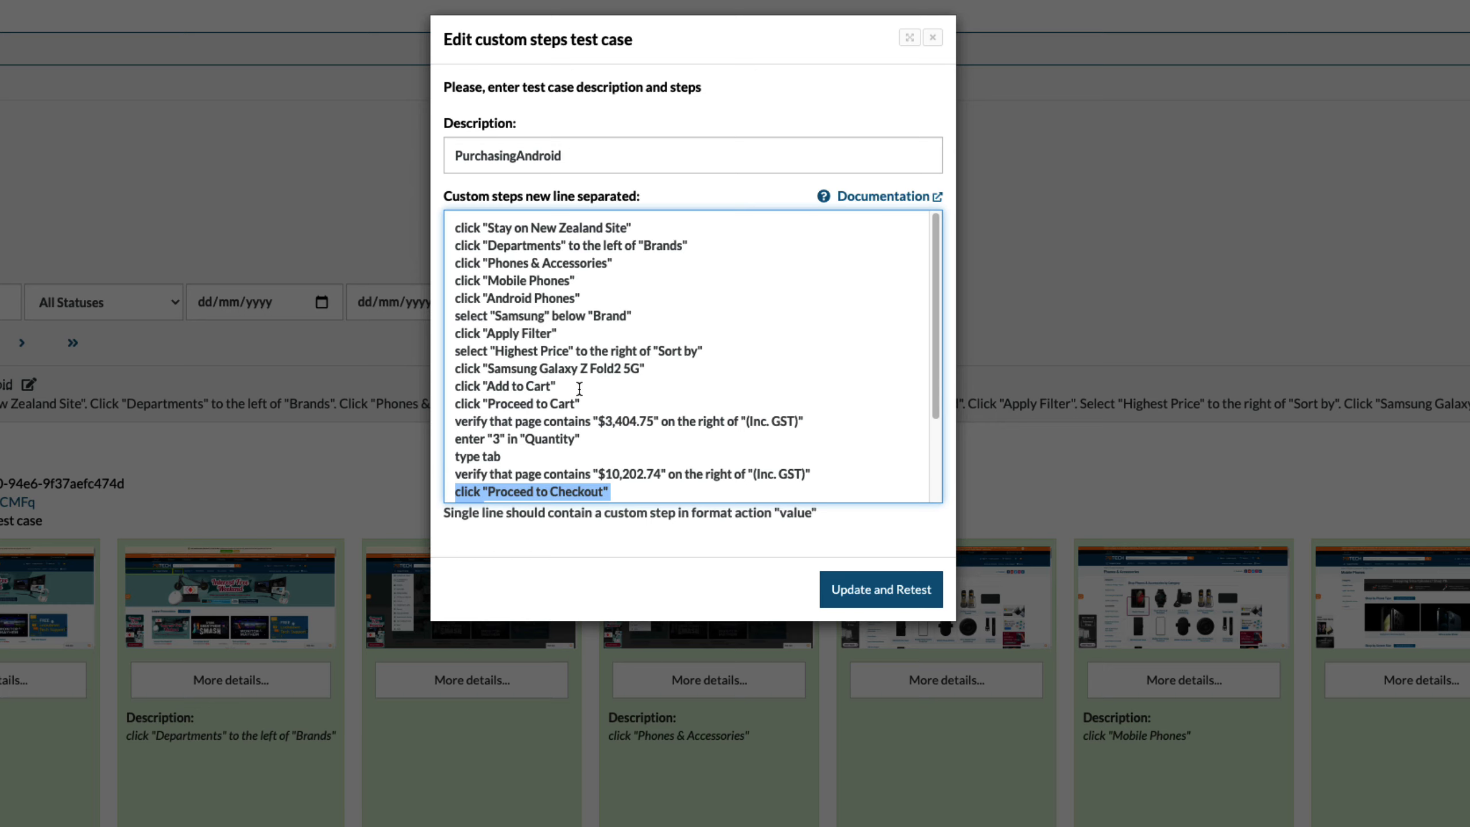
scroll(613, 403, "down", 3)
left_click(482, 397)
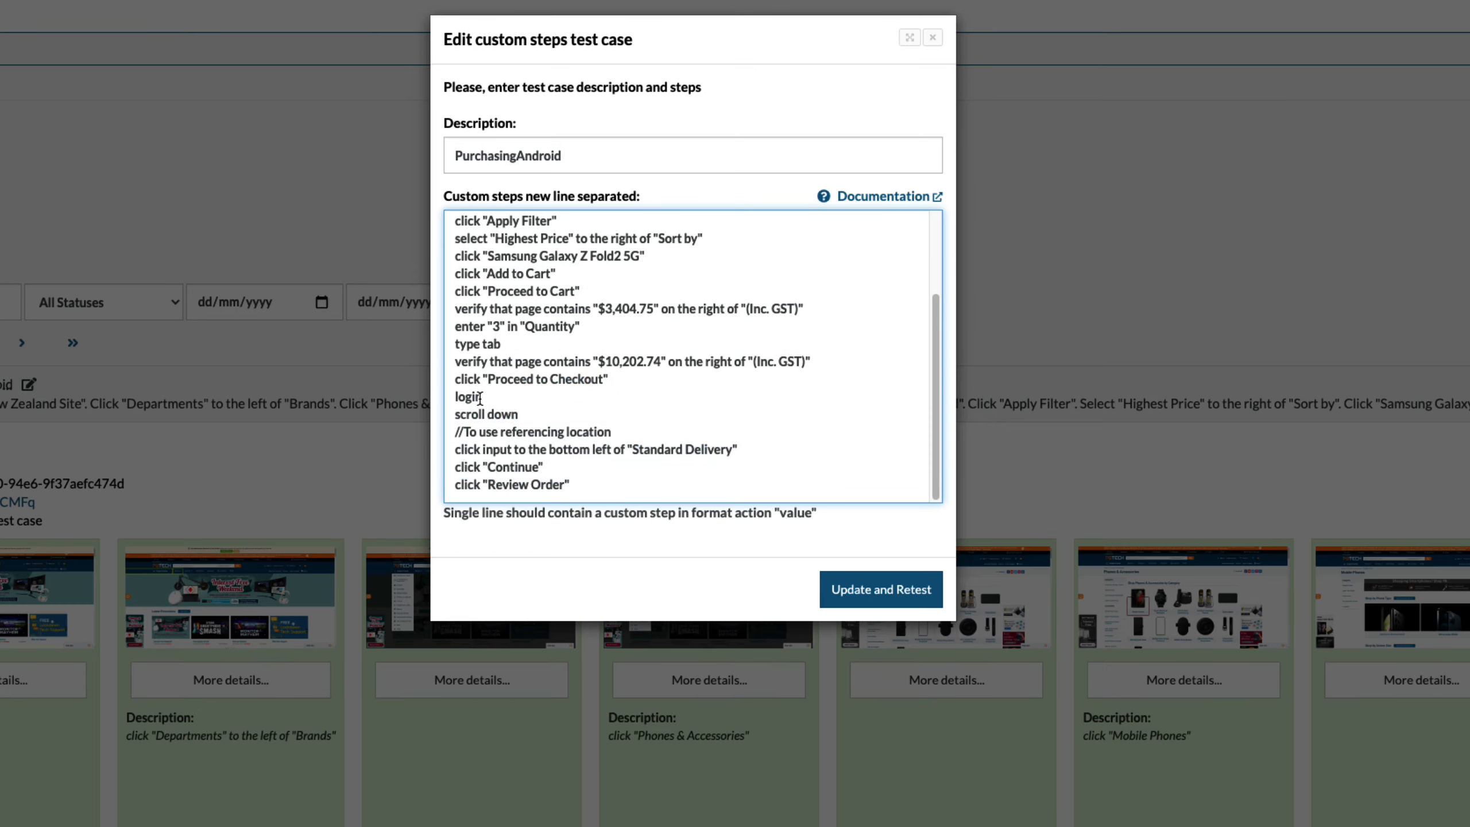
left_click_drag(480, 397, 441, 400)
scroll(617, 371, "up", 3)
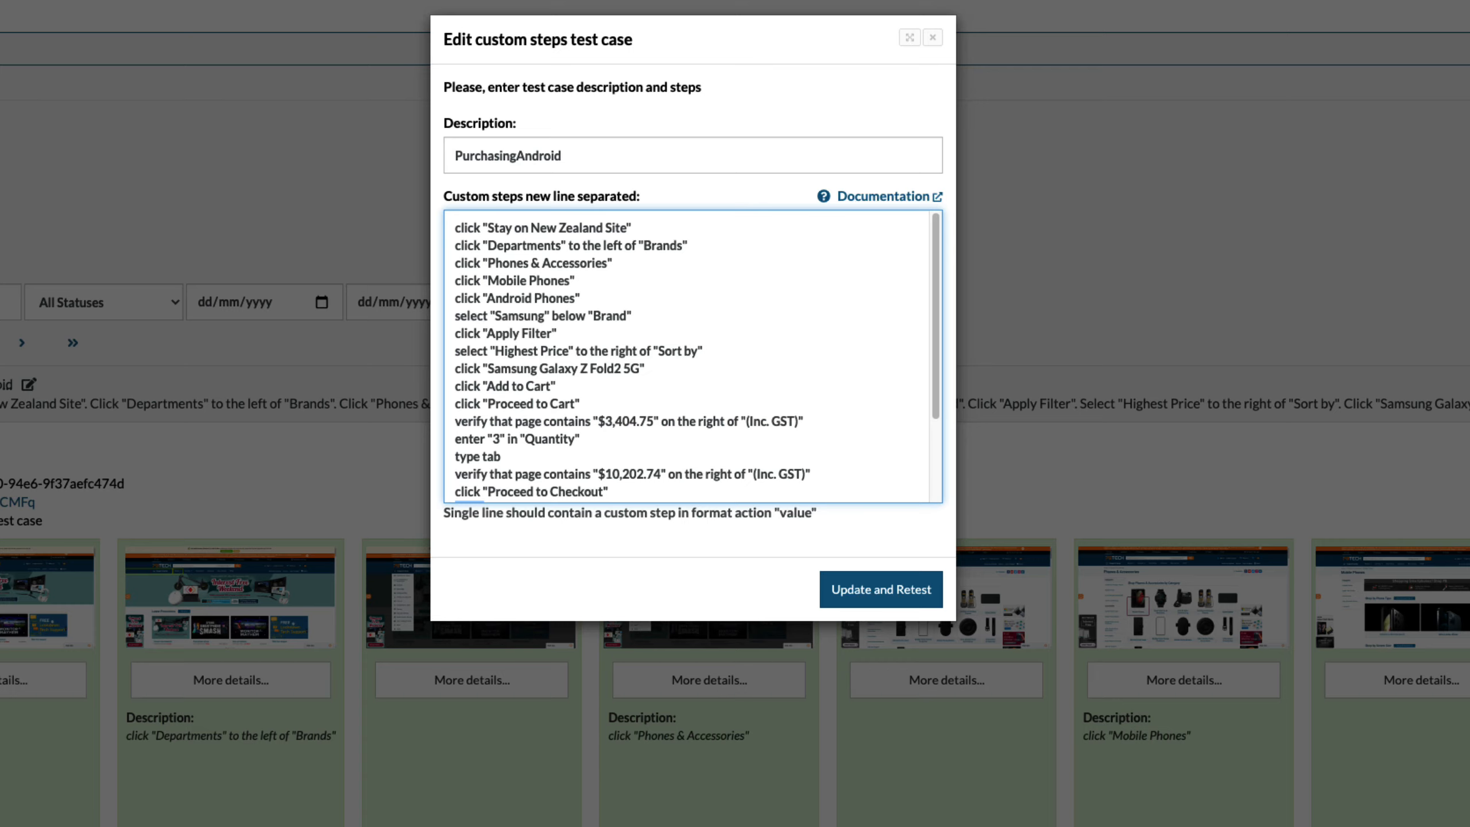
Copy the test case's first five steps, from "Stay on New Zealand Site" through "Android Phones", and close the editor
left_click(627, 306)
left_click_drag(593, 298, 448, 231)
right_click(515, 246)
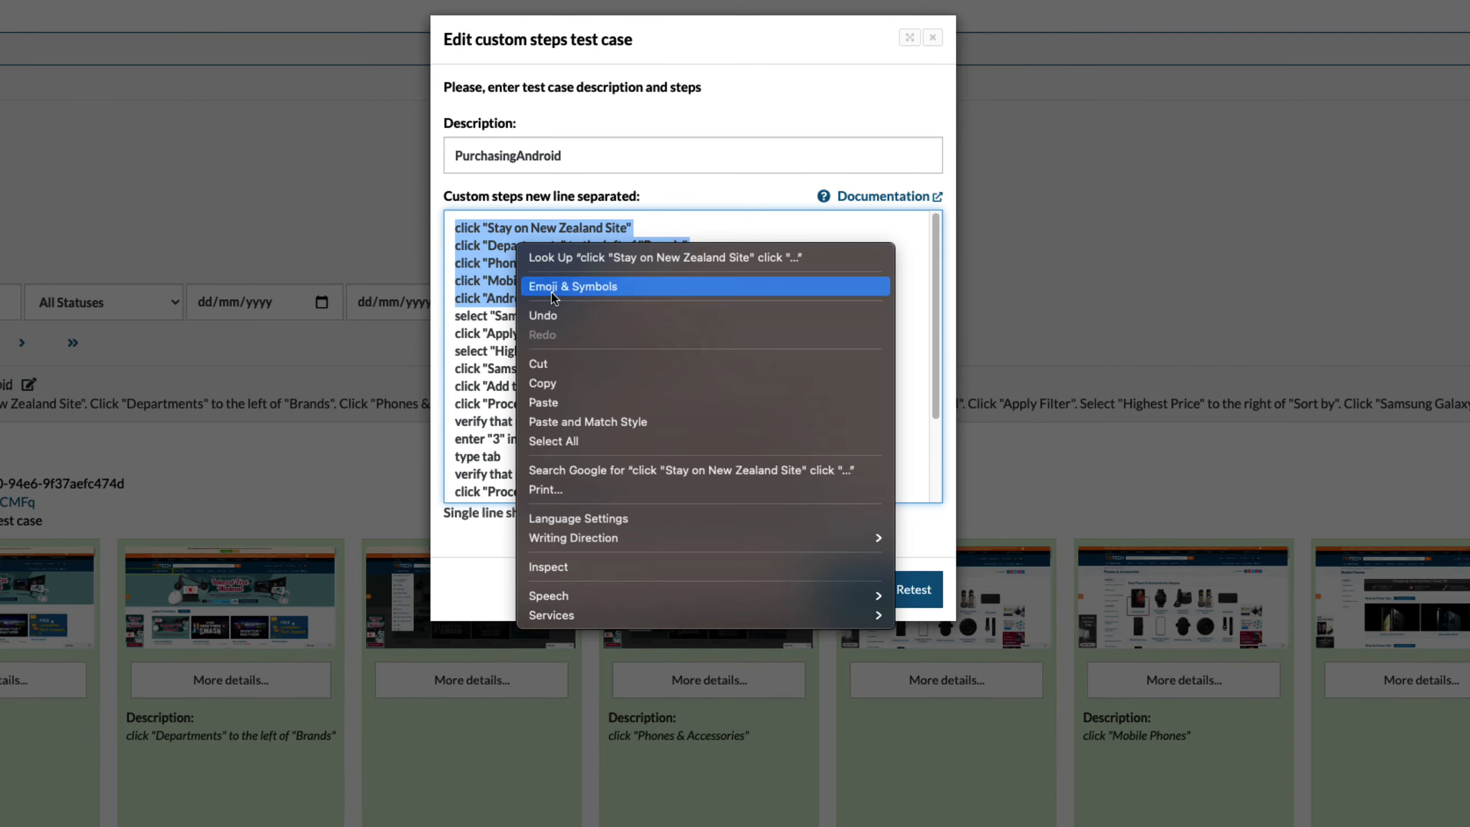
left_click(543, 383)
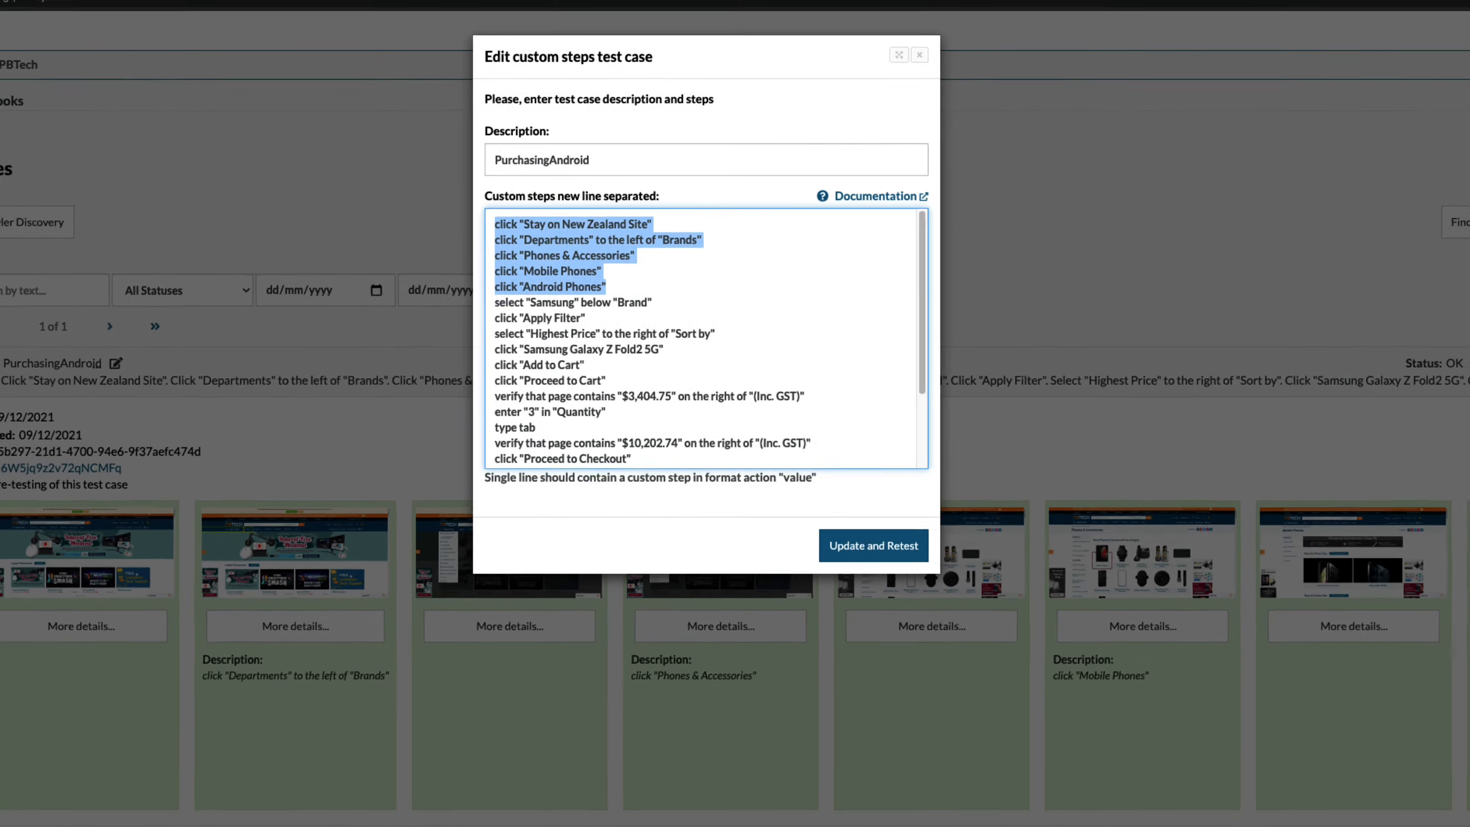
left_click(62, 336)
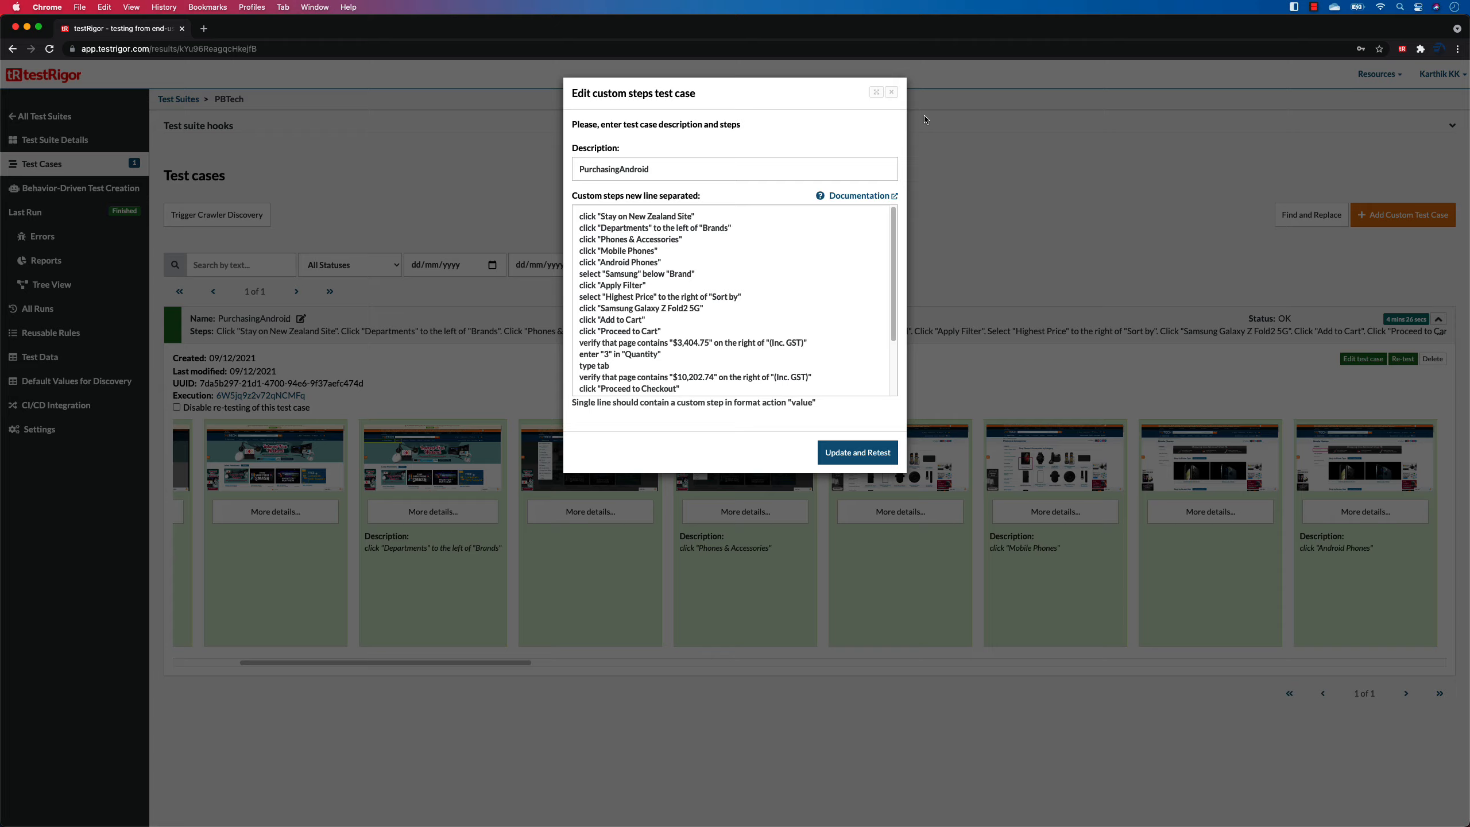
left_click(891, 92)
Start a reusable rule of type Execution Steps with BuyAndroid as both its name and its label
left_click(51, 334)
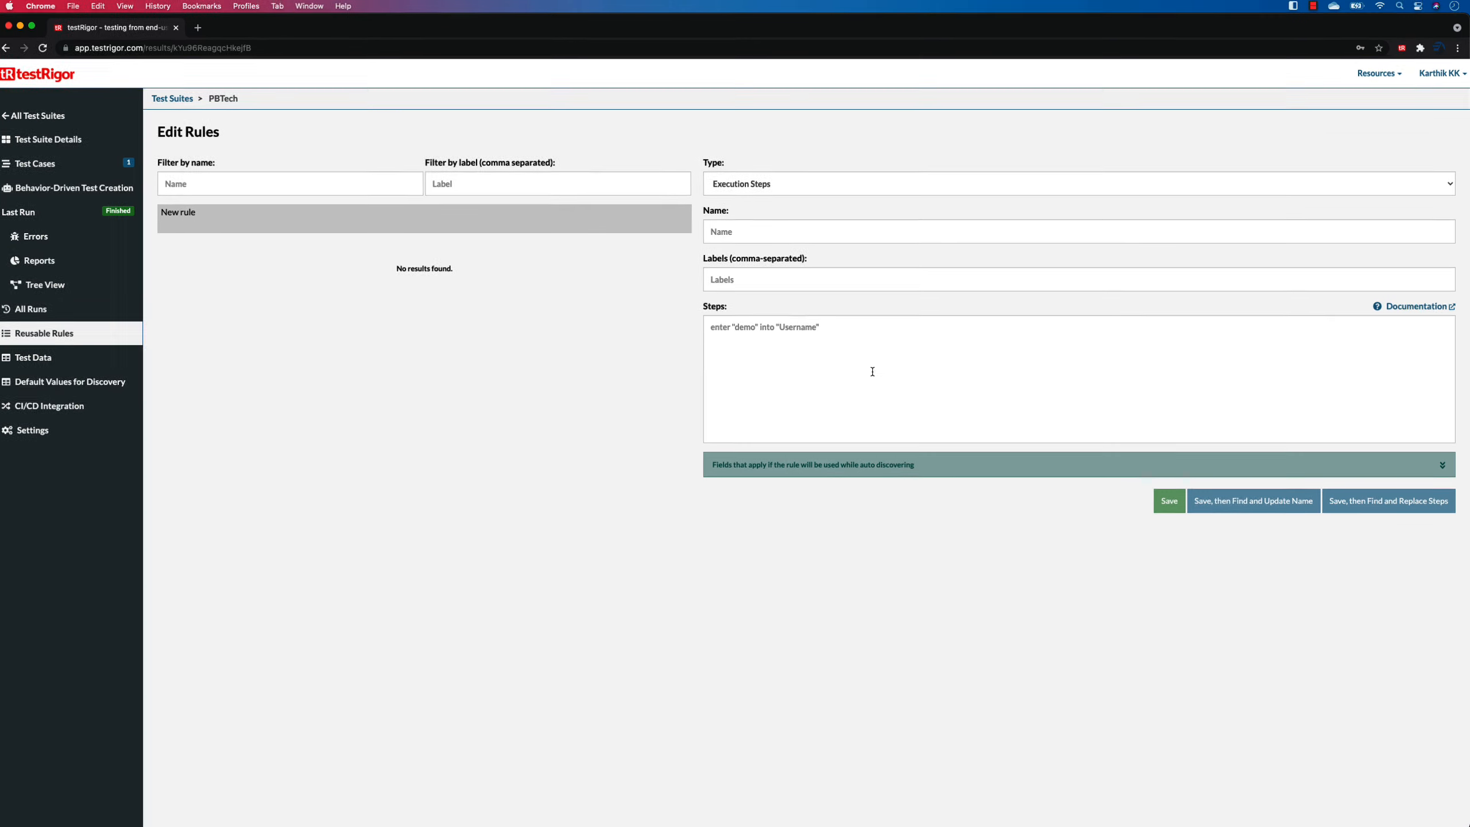
left_click(776, 226)
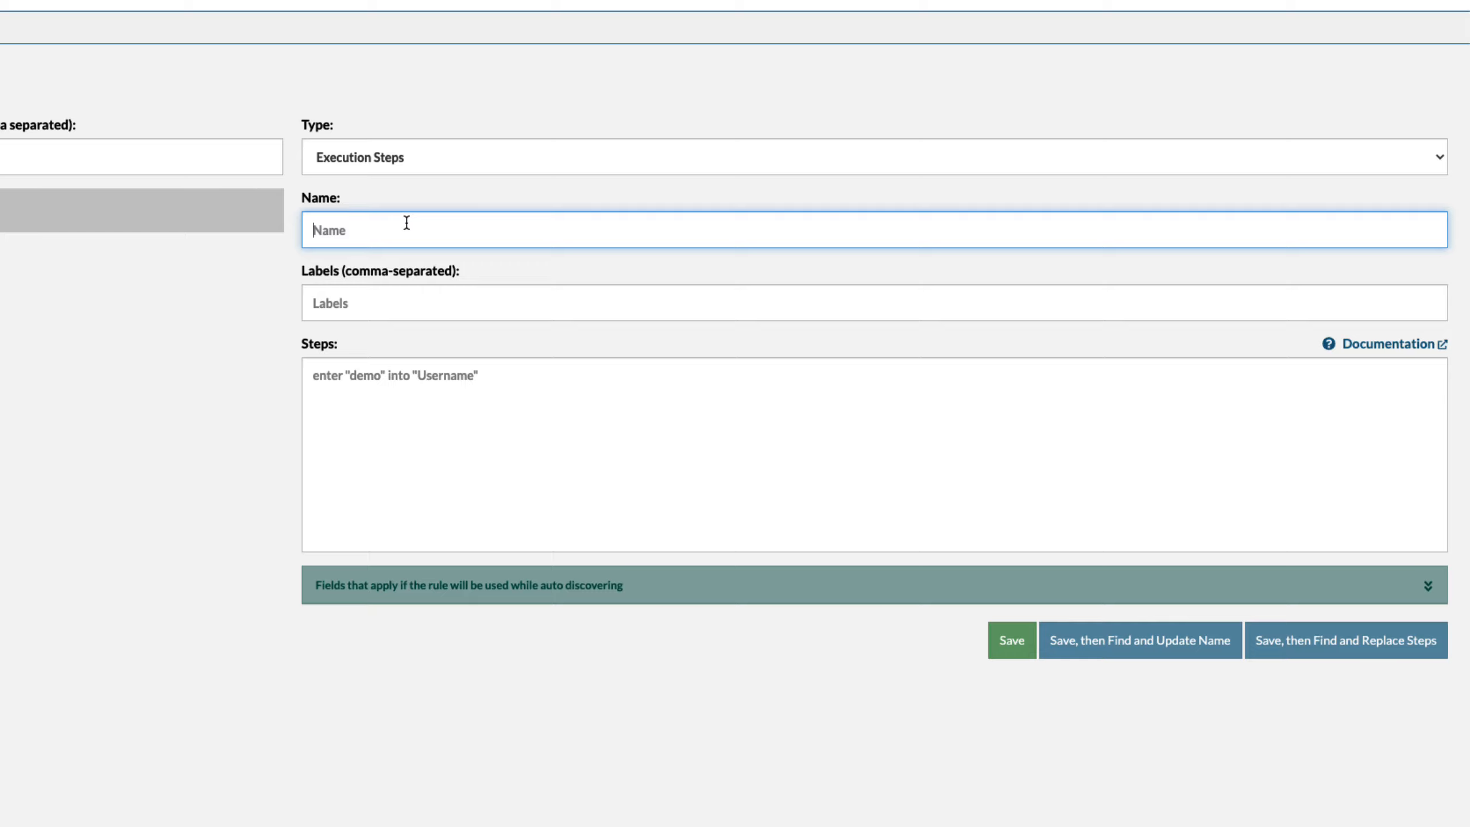
type("BuyAndroid")
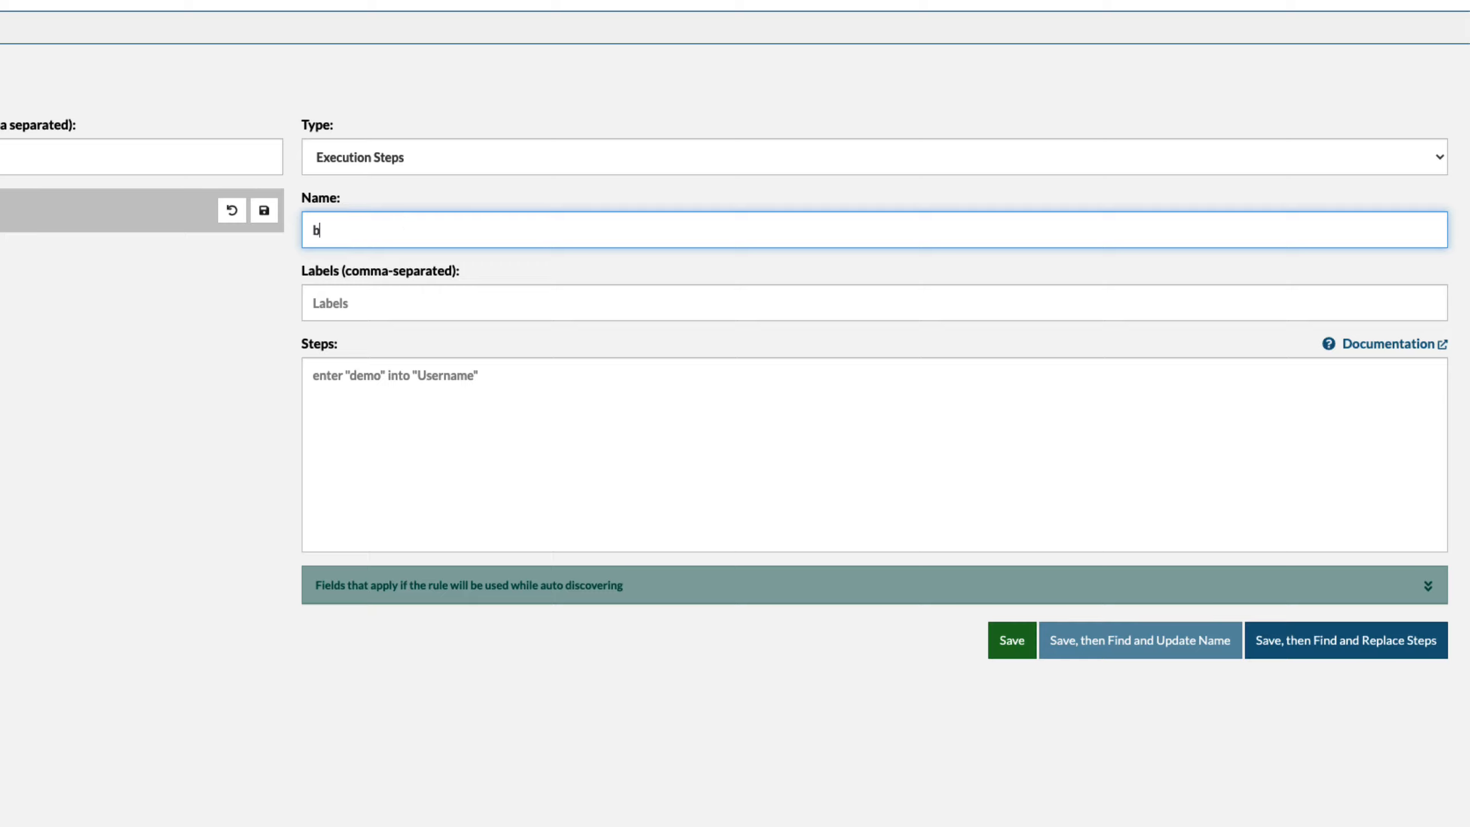
left_click(431, 307)
type("BuyAndroid")
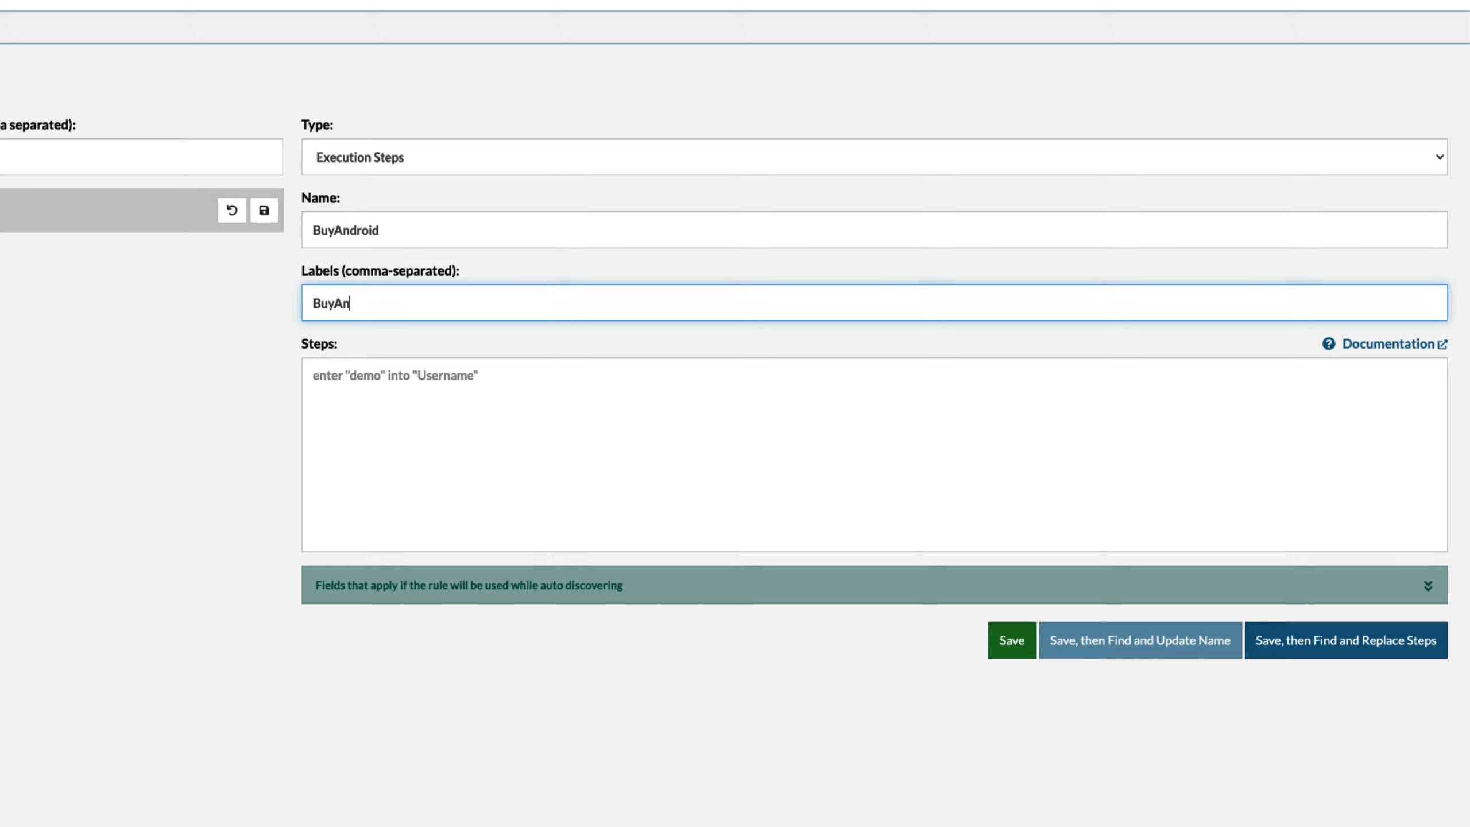
Paste the copied navigation steps into the BuyAndroid rule and save it, replacing the matching steps in the PurchasingAndroid test case
left_click(446, 378)
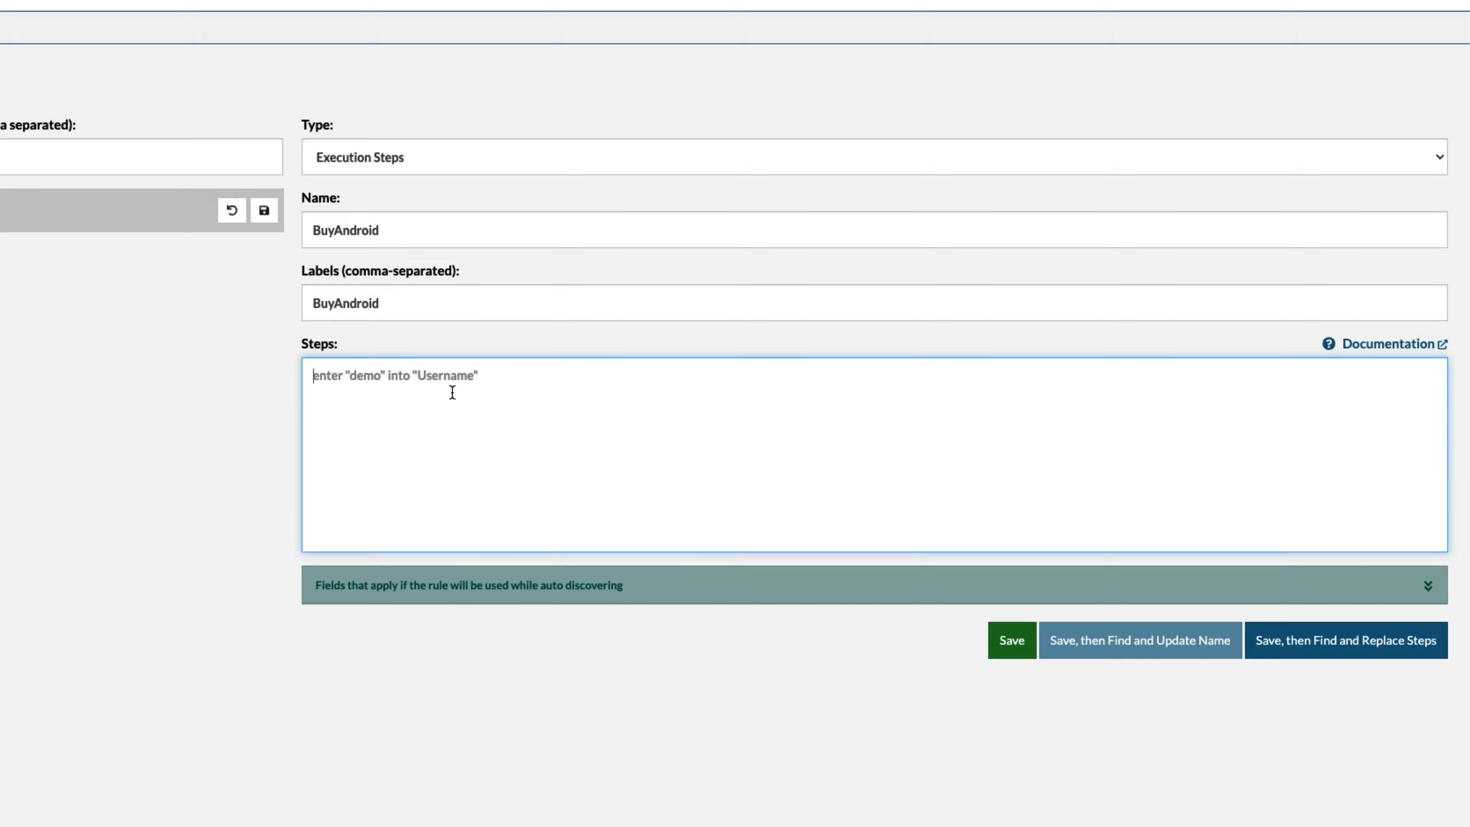
key("ctrl+v")
left_click_drag(317, 380, 466, 456)
left_click(525, 444)
left_click(1340, 651)
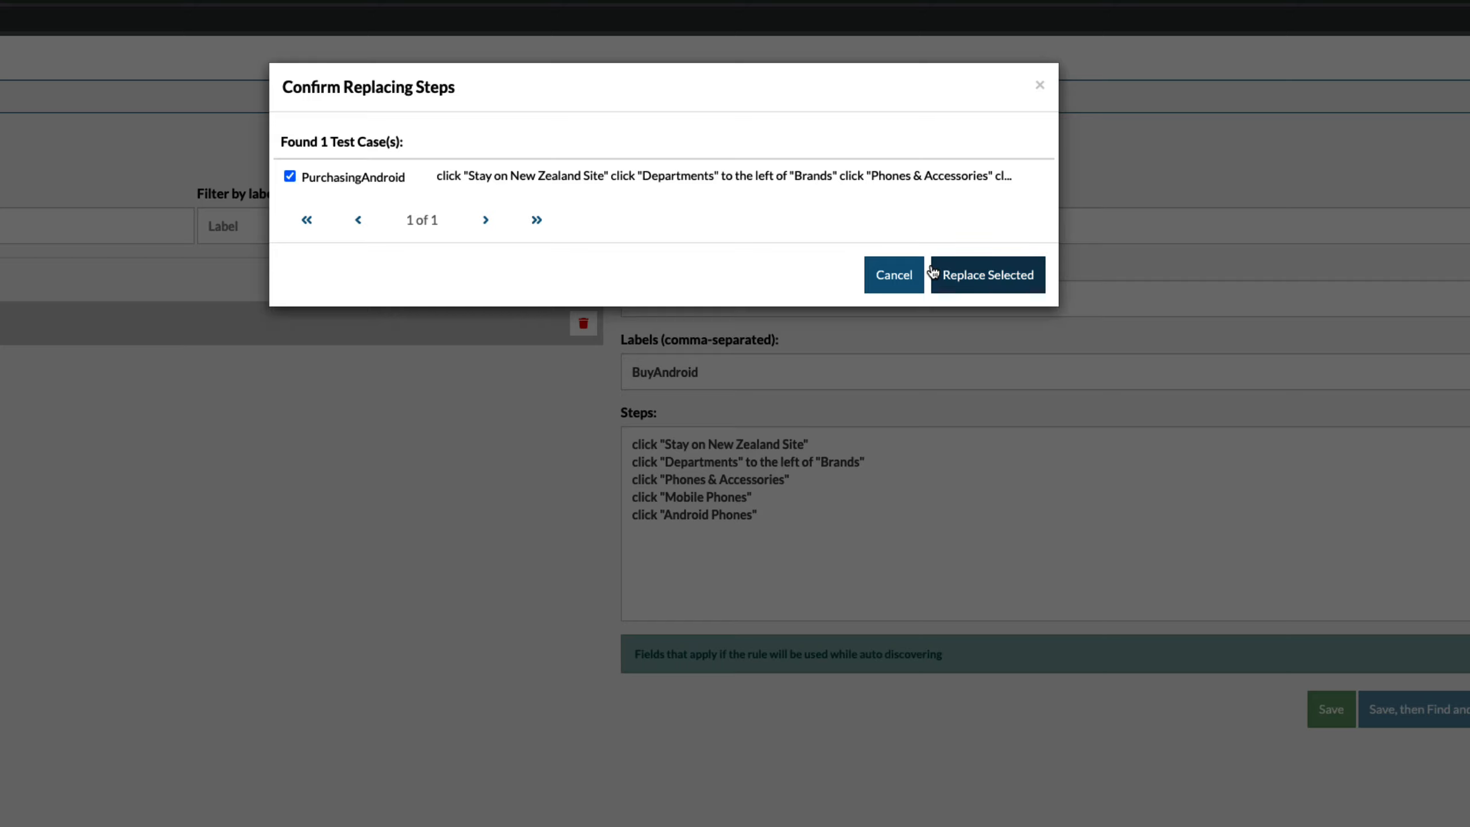
left_click(1008, 279)
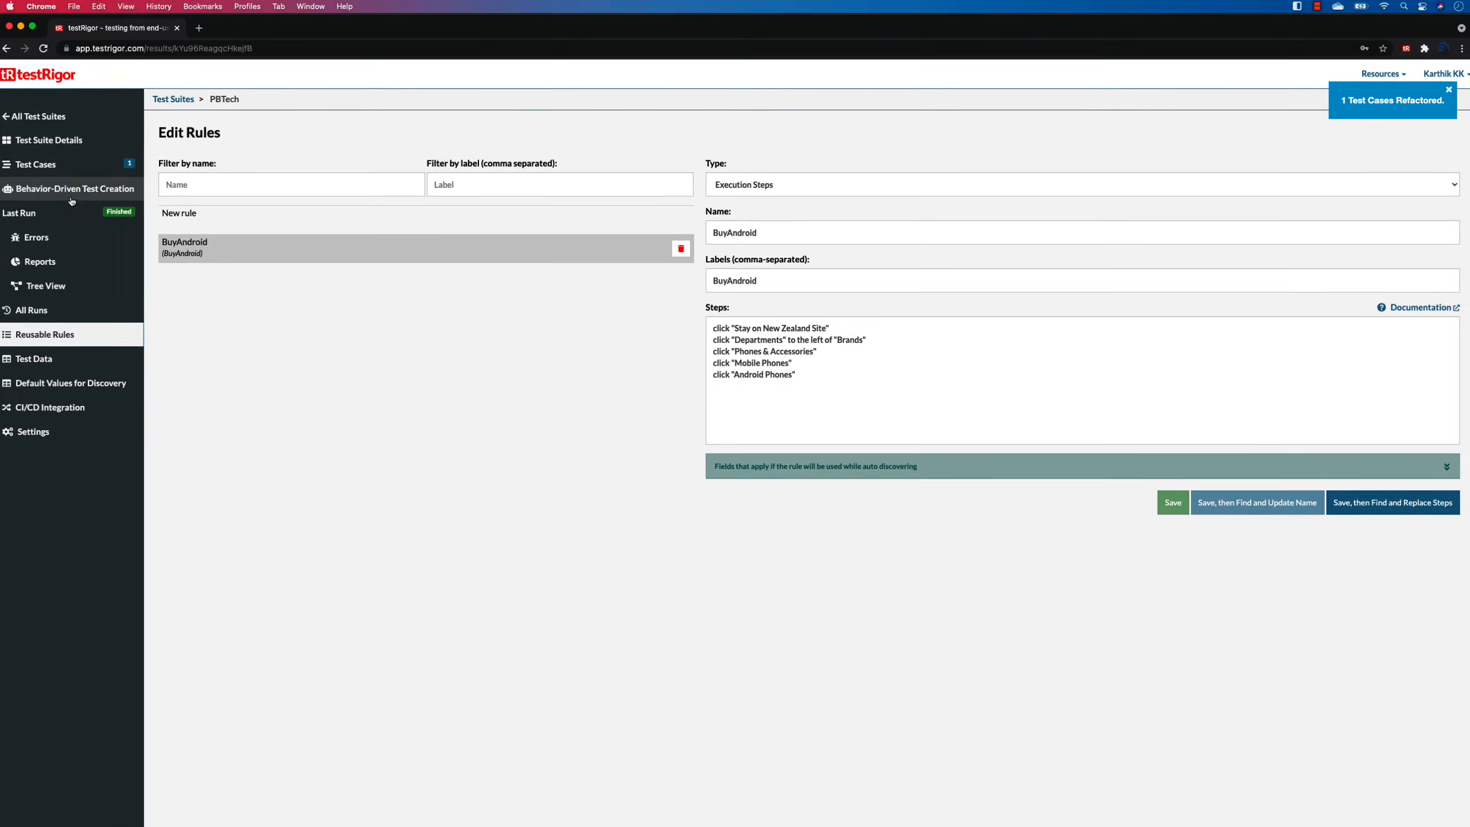
Inspect the custom steps of PurchasingAndroid to check how BuyAndroid is used and which steps follow it
left_click(36, 163)
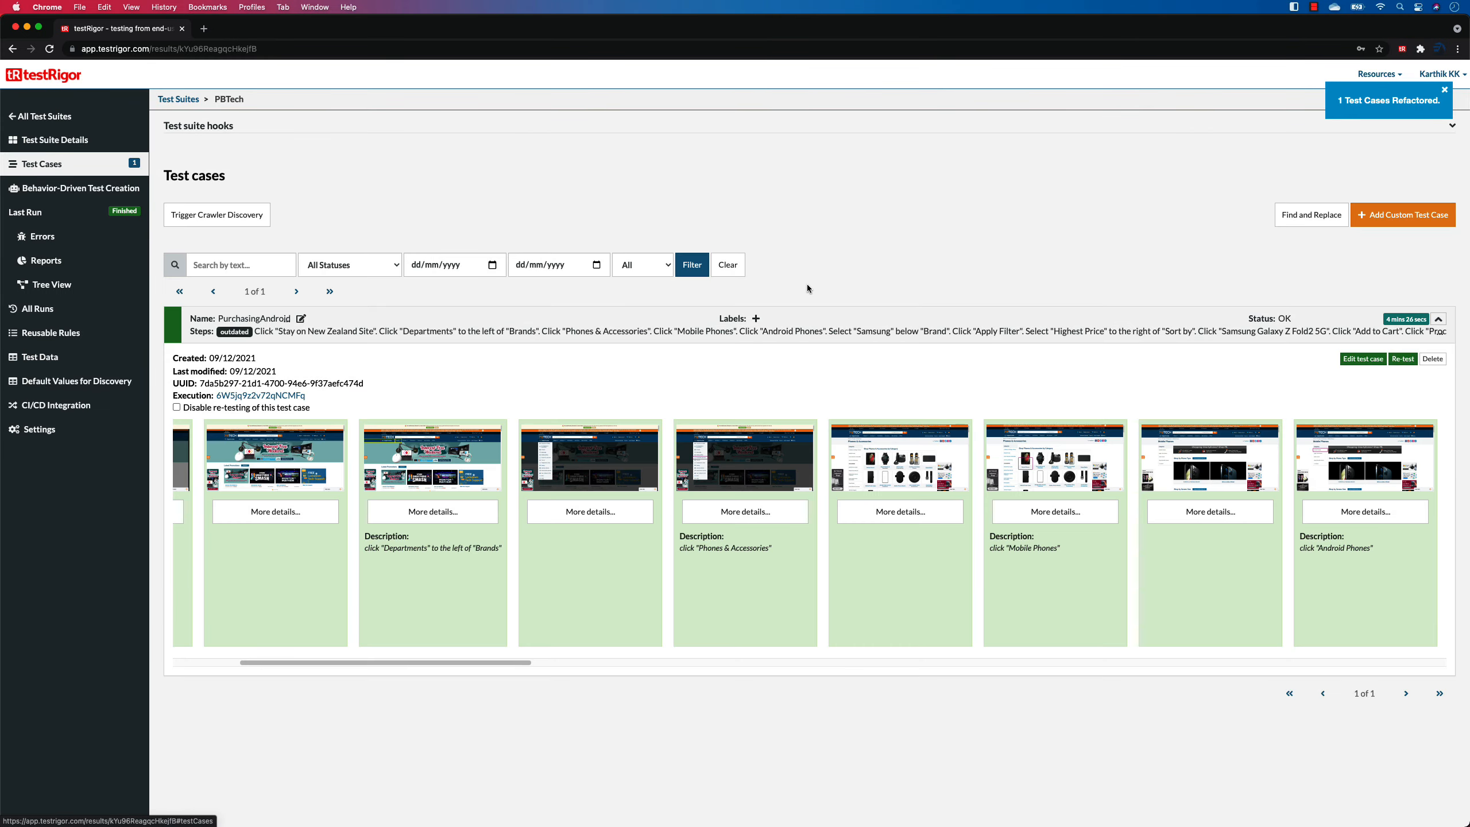
left_click(1375, 358)
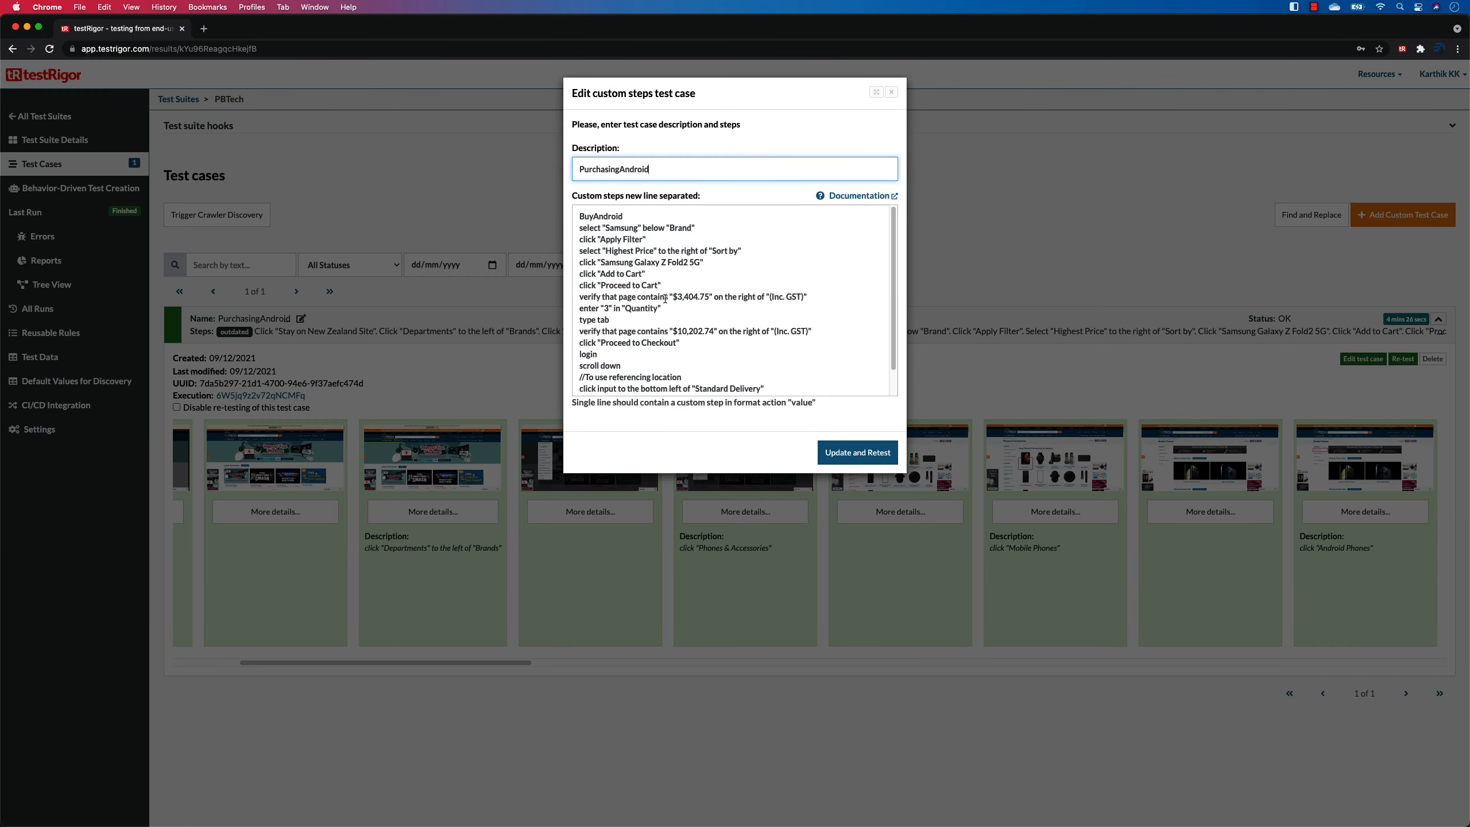
left_click_drag(581, 218, 633, 216)
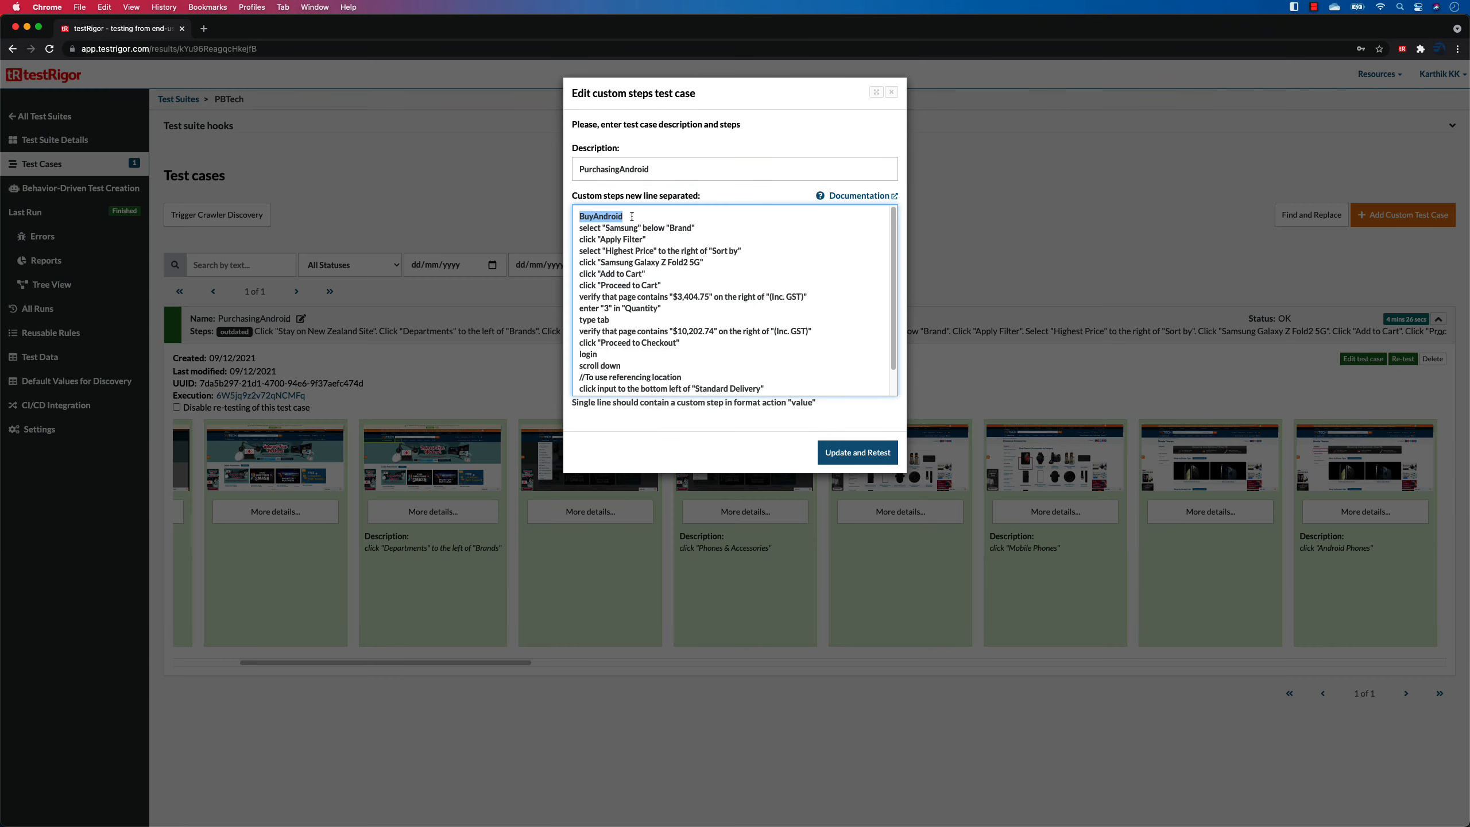
left_click_drag(579, 229, 637, 265)
scroll(761, 300, "down", 2)
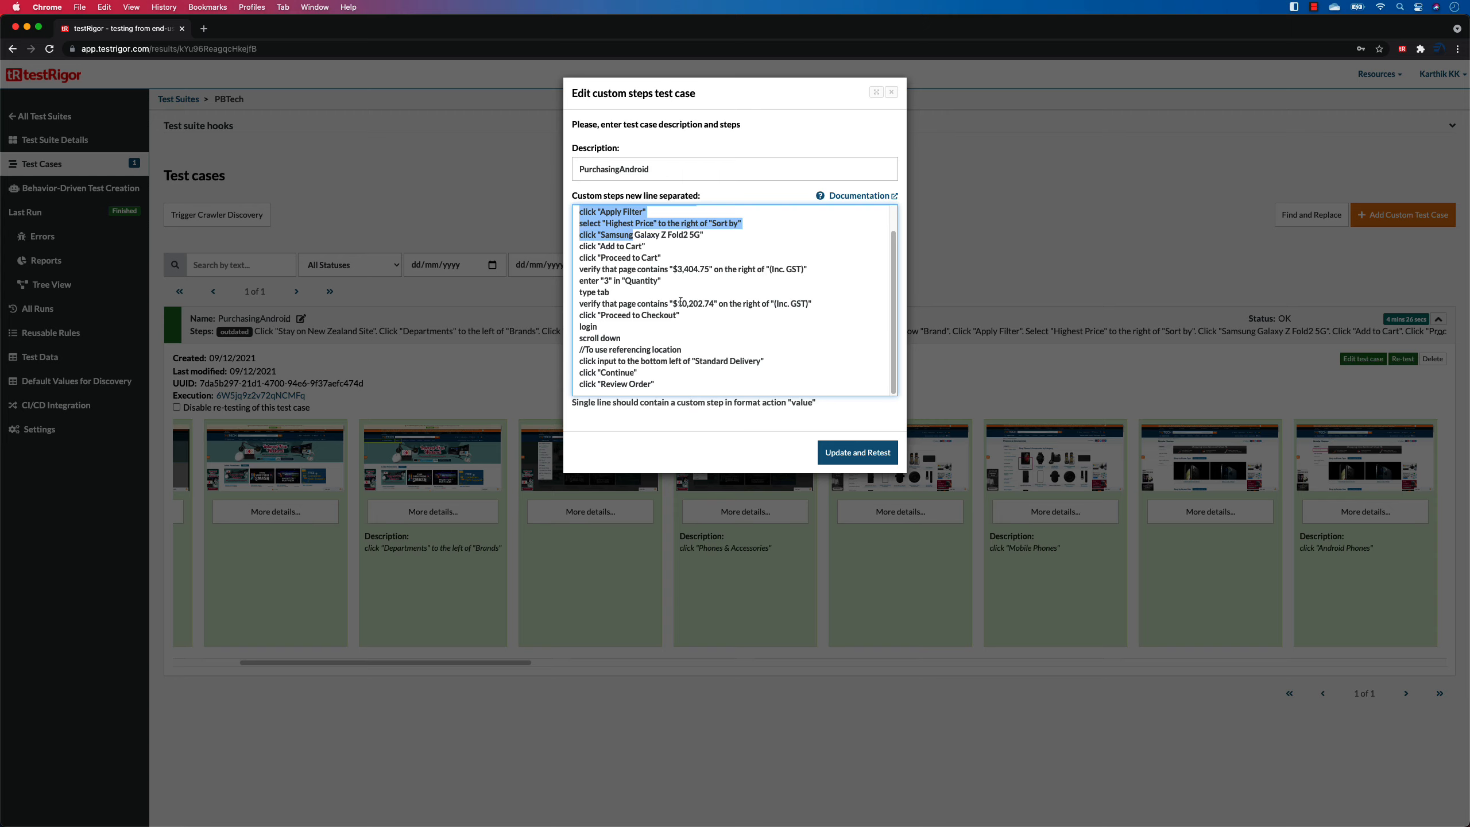
scroll(681, 301, "up", 2)
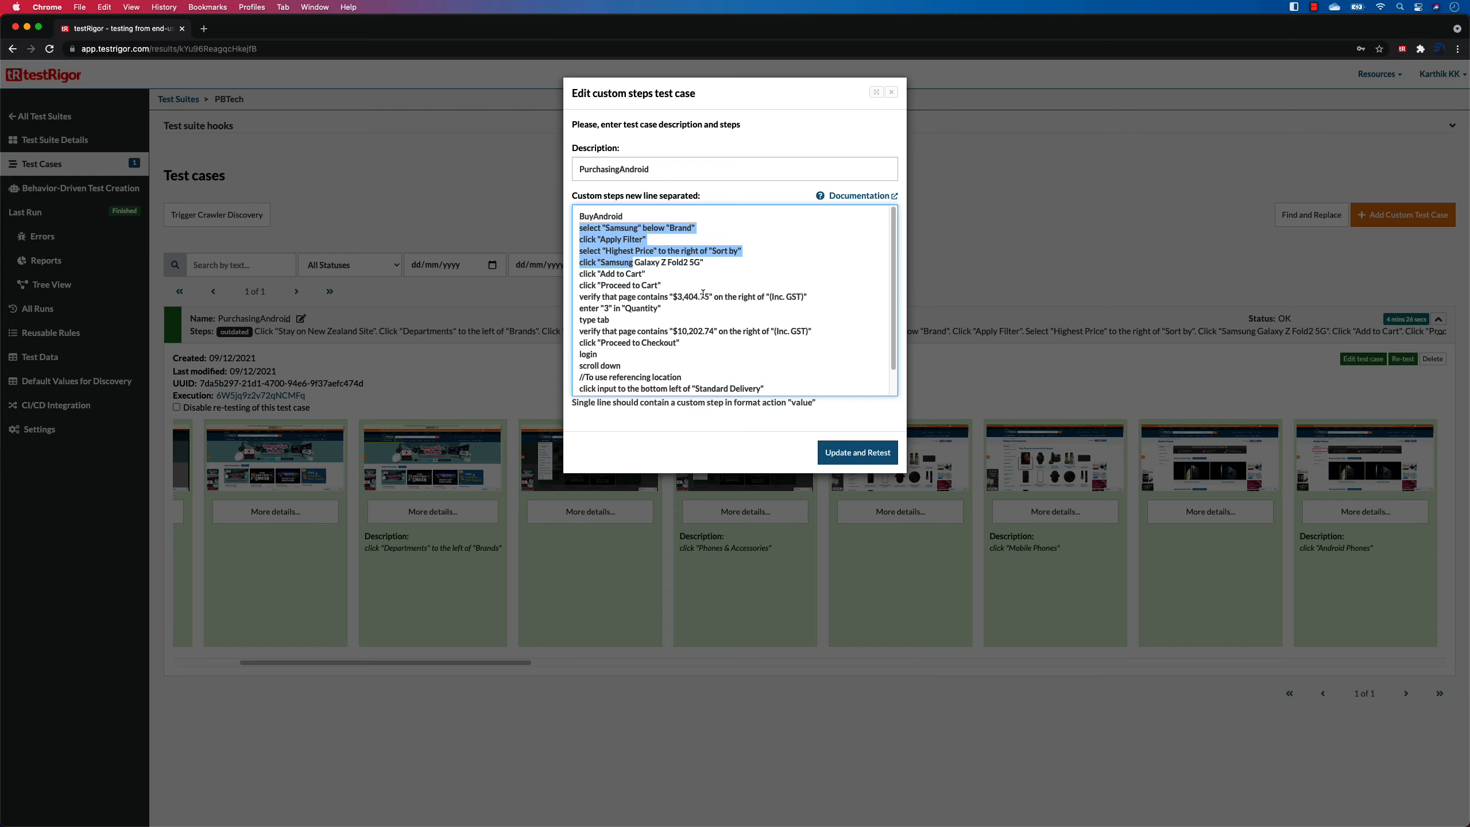
left_click(703, 295)
Copy the test case's last steps, from "Proceed to Checkout" through "Review Order", and close the editor
scroll(620, 327, "down", 2)
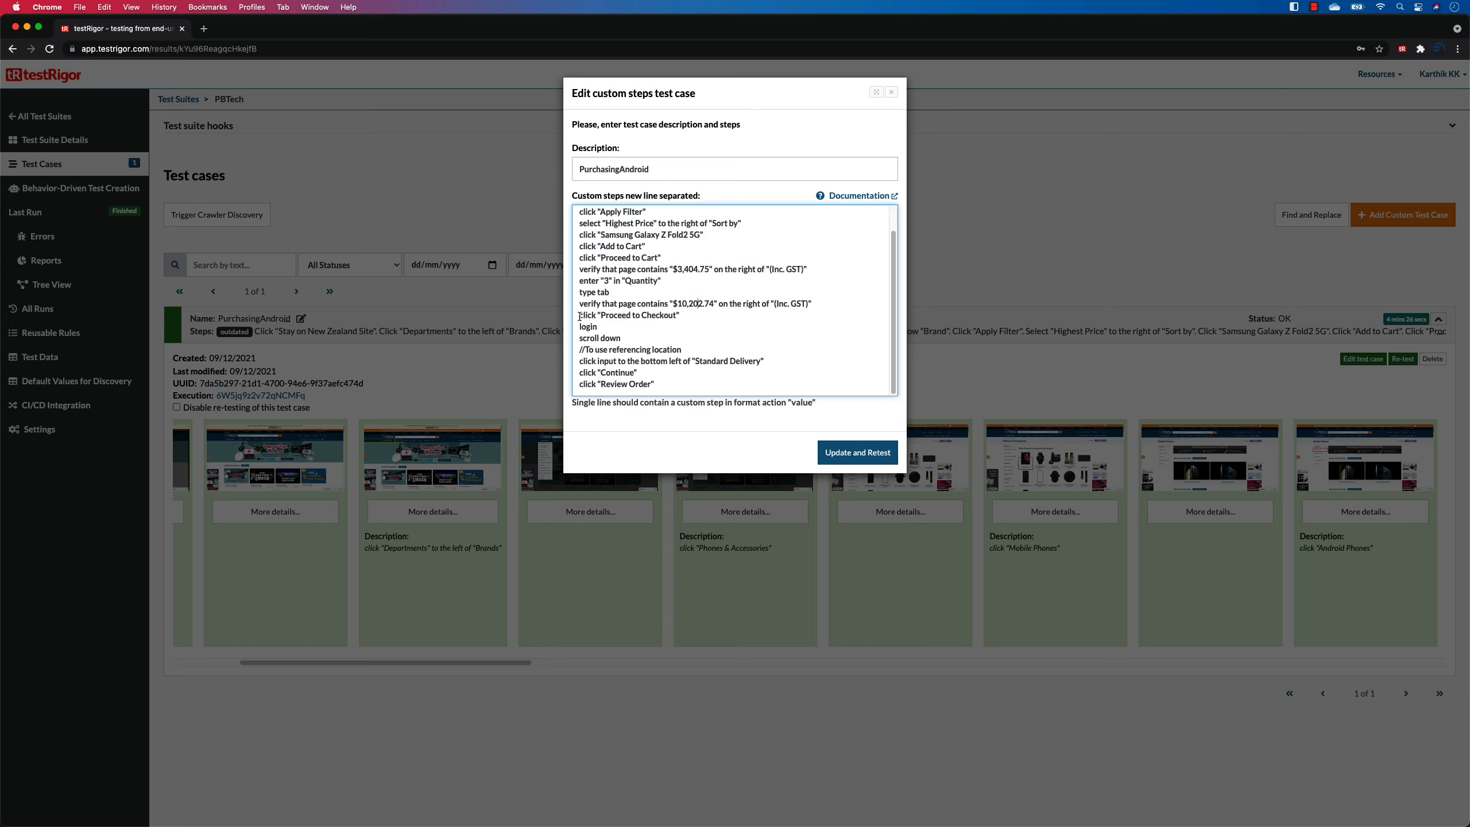
left_click_drag(579, 316, 654, 380)
key("super+c")
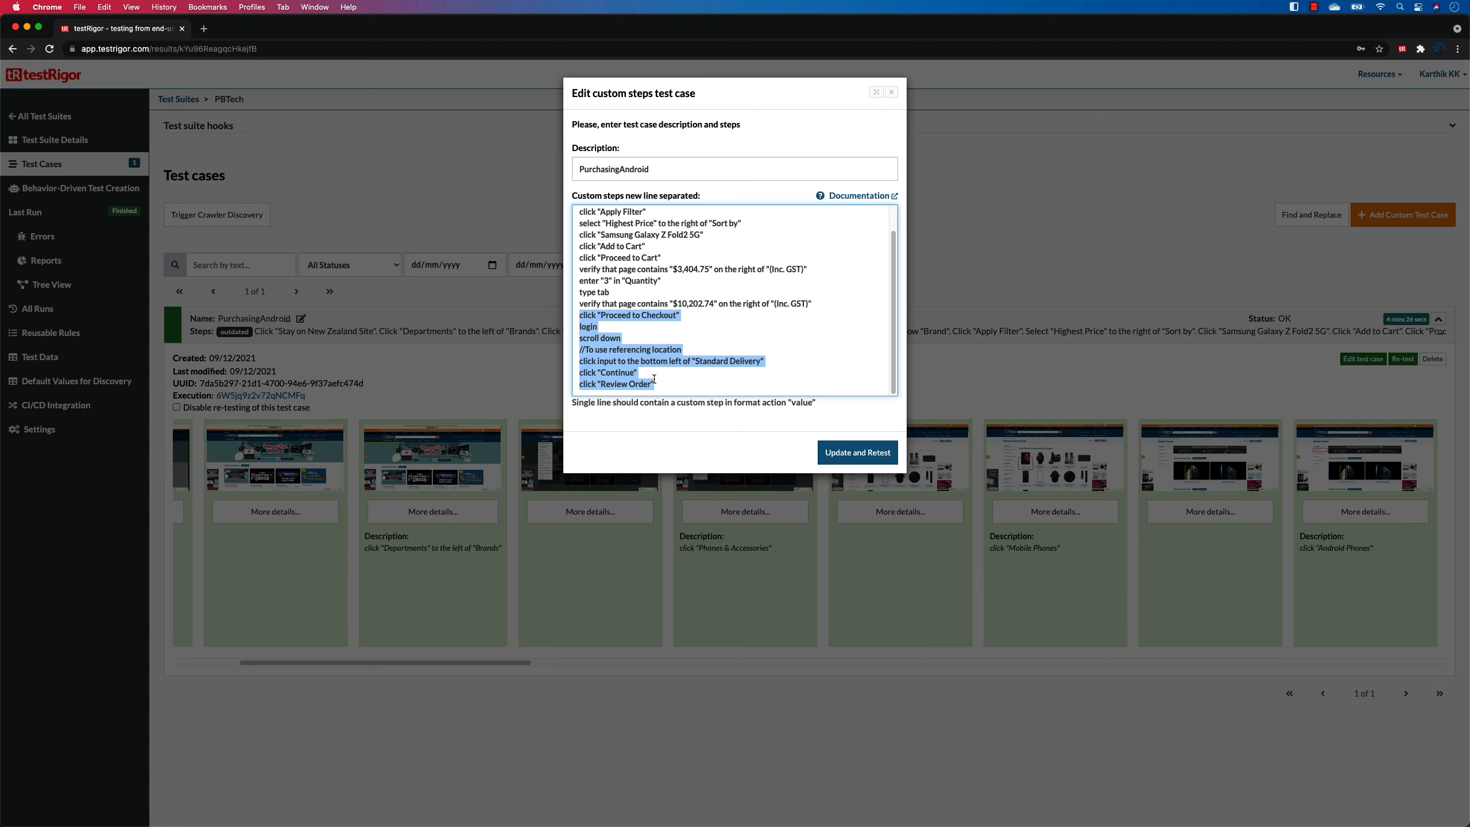
left_click(892, 92)
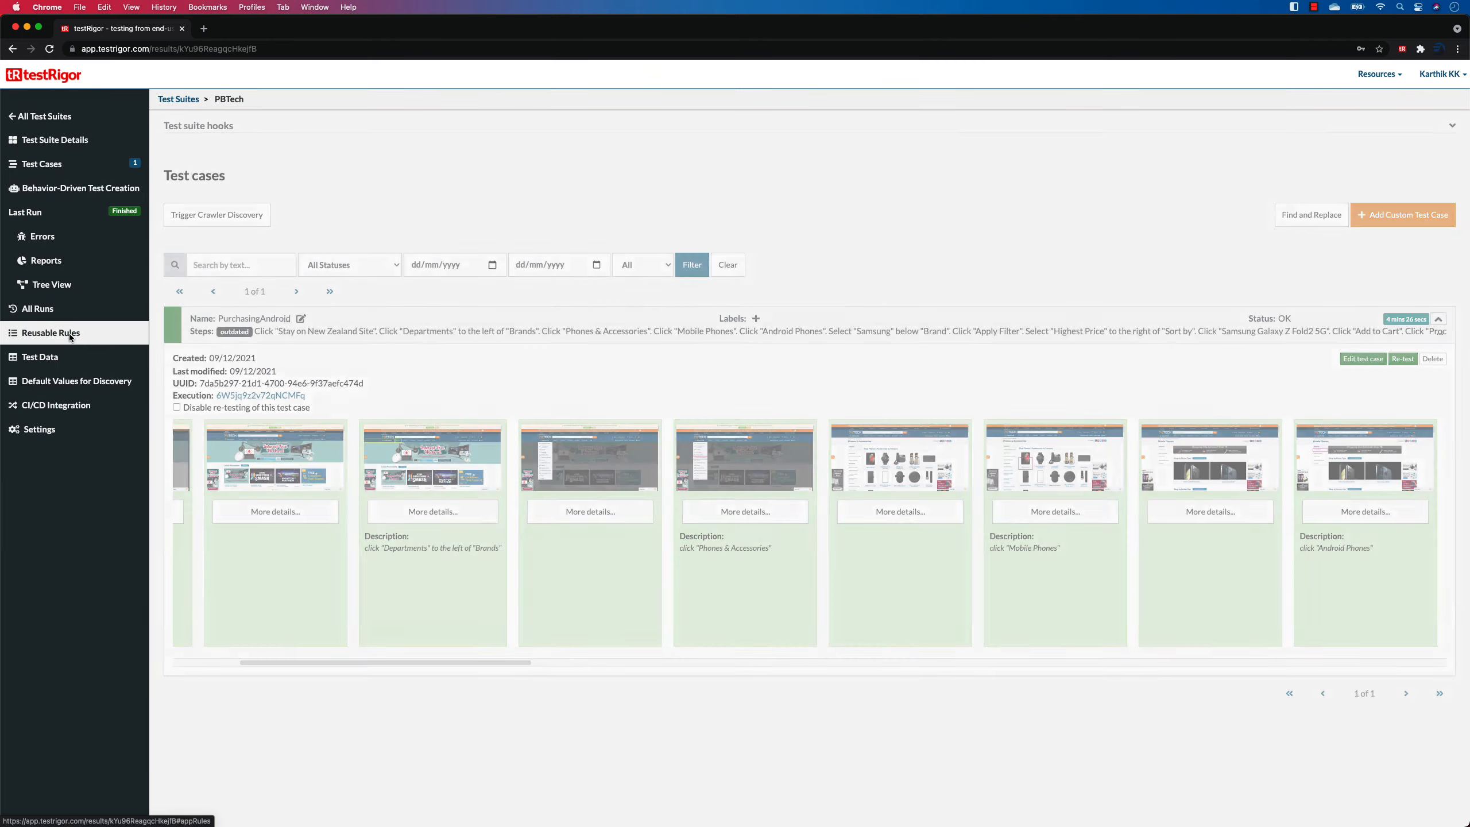
Start another reusable rule with Checkout as both its name and its label
left_click(69, 334)
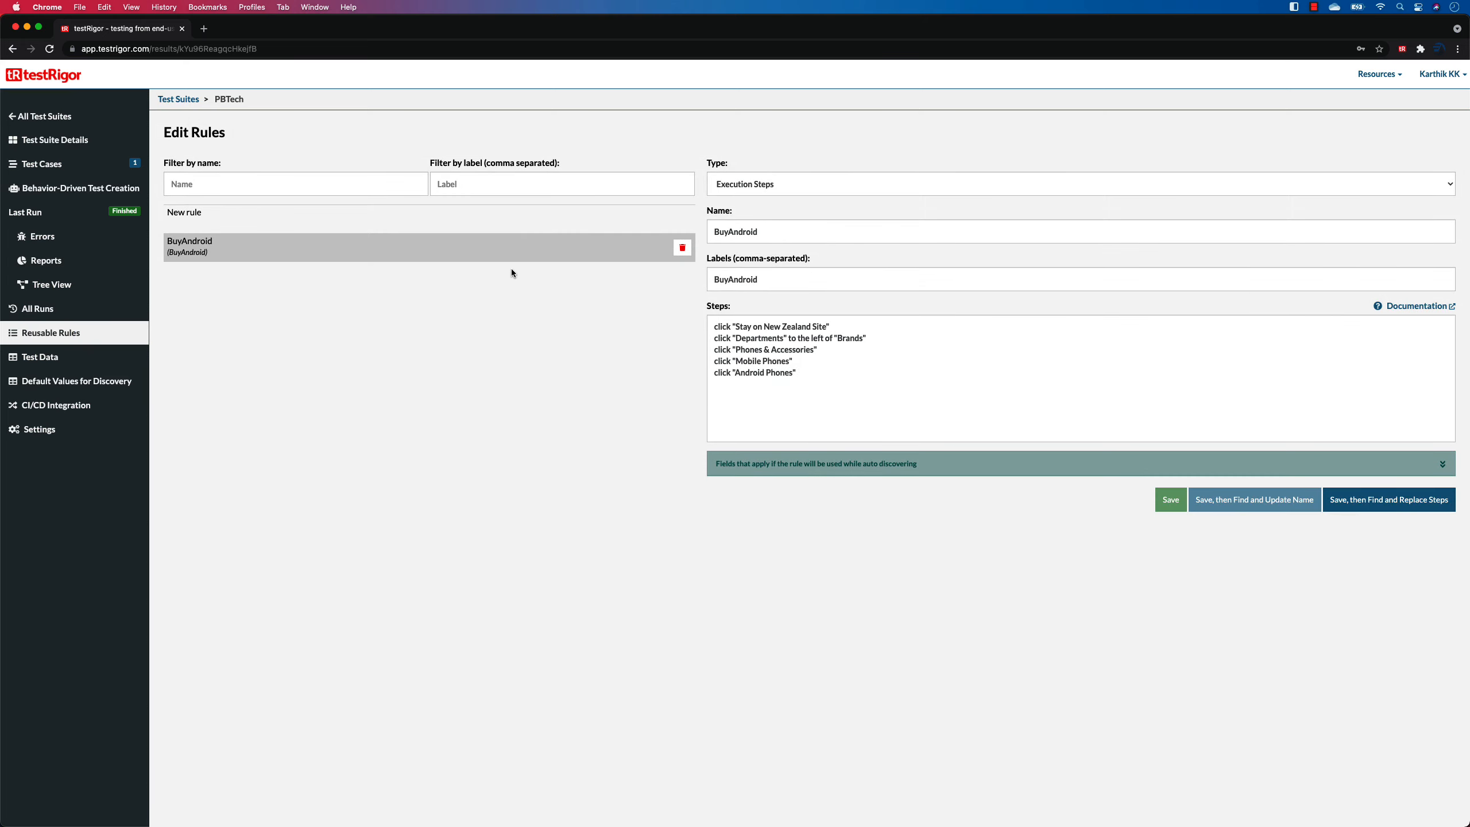
left_click(405, 219)
left_click(741, 279)
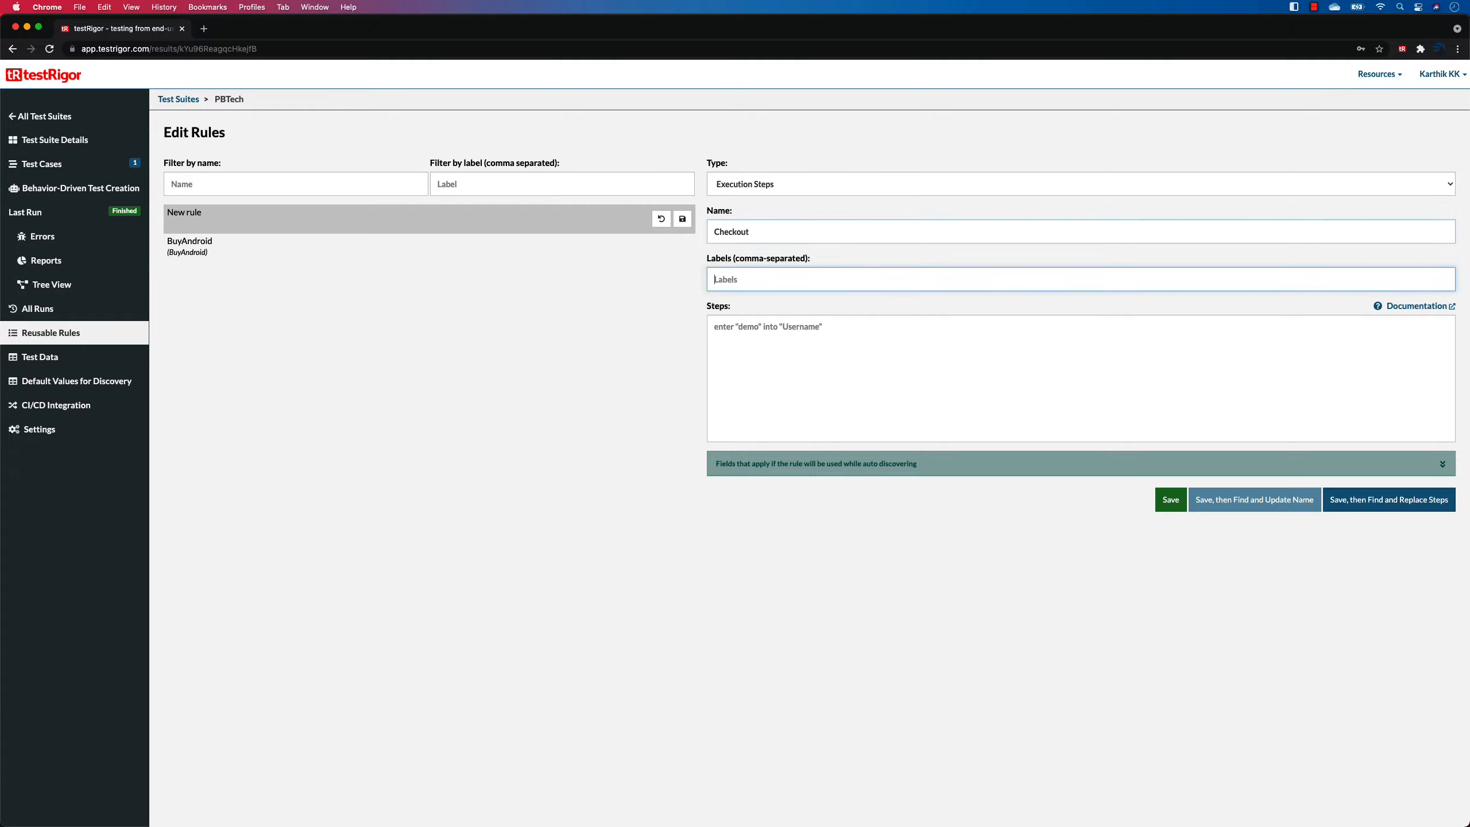
type("Checkout")
Paste the copied checkout steps into the Checkout rule and save it, replacing the matching steps in the PurchasingAndroid test case
left_click(757, 368)
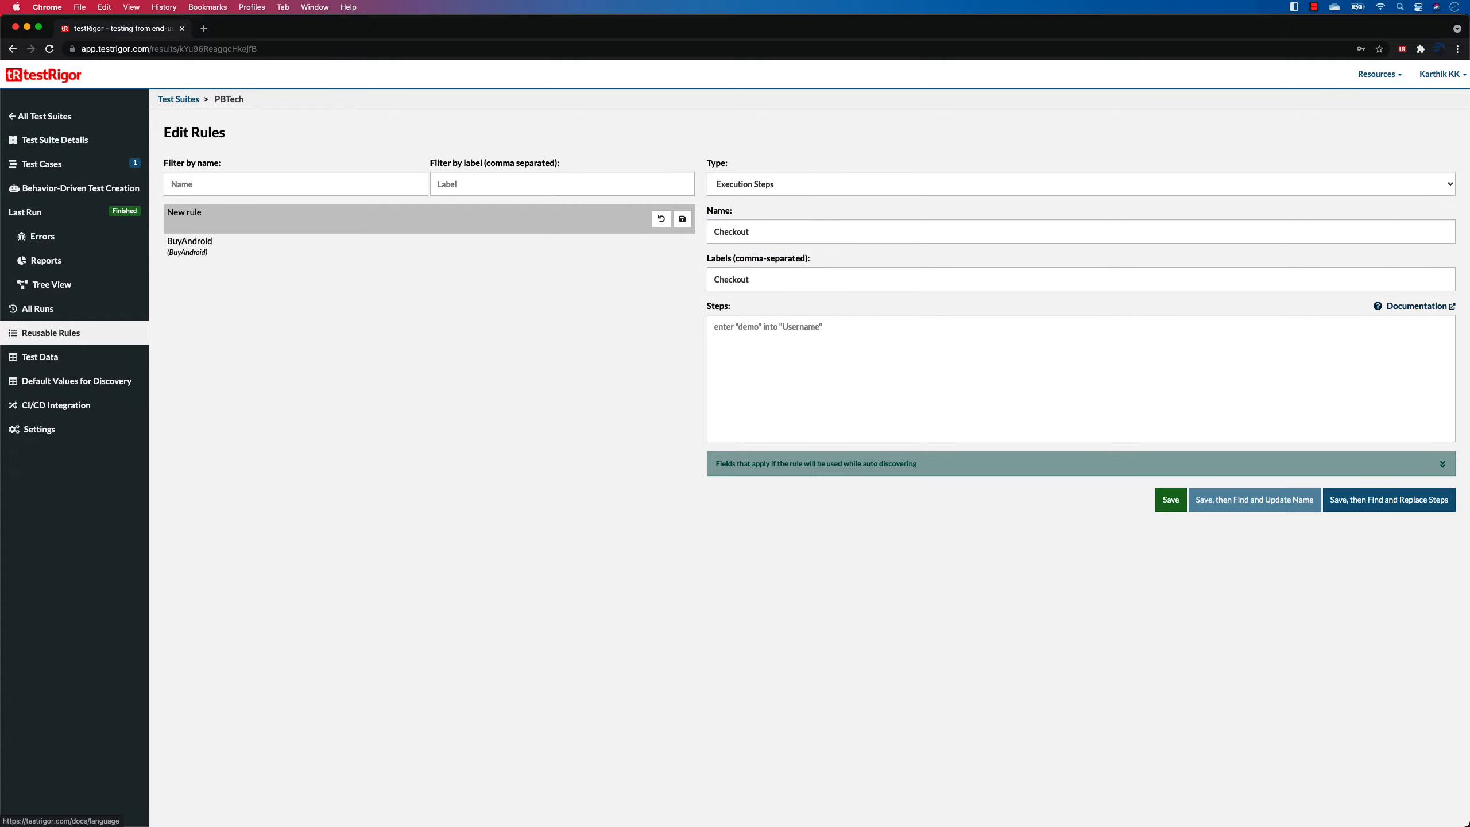
key("super+v")
left_click(1355, 499)
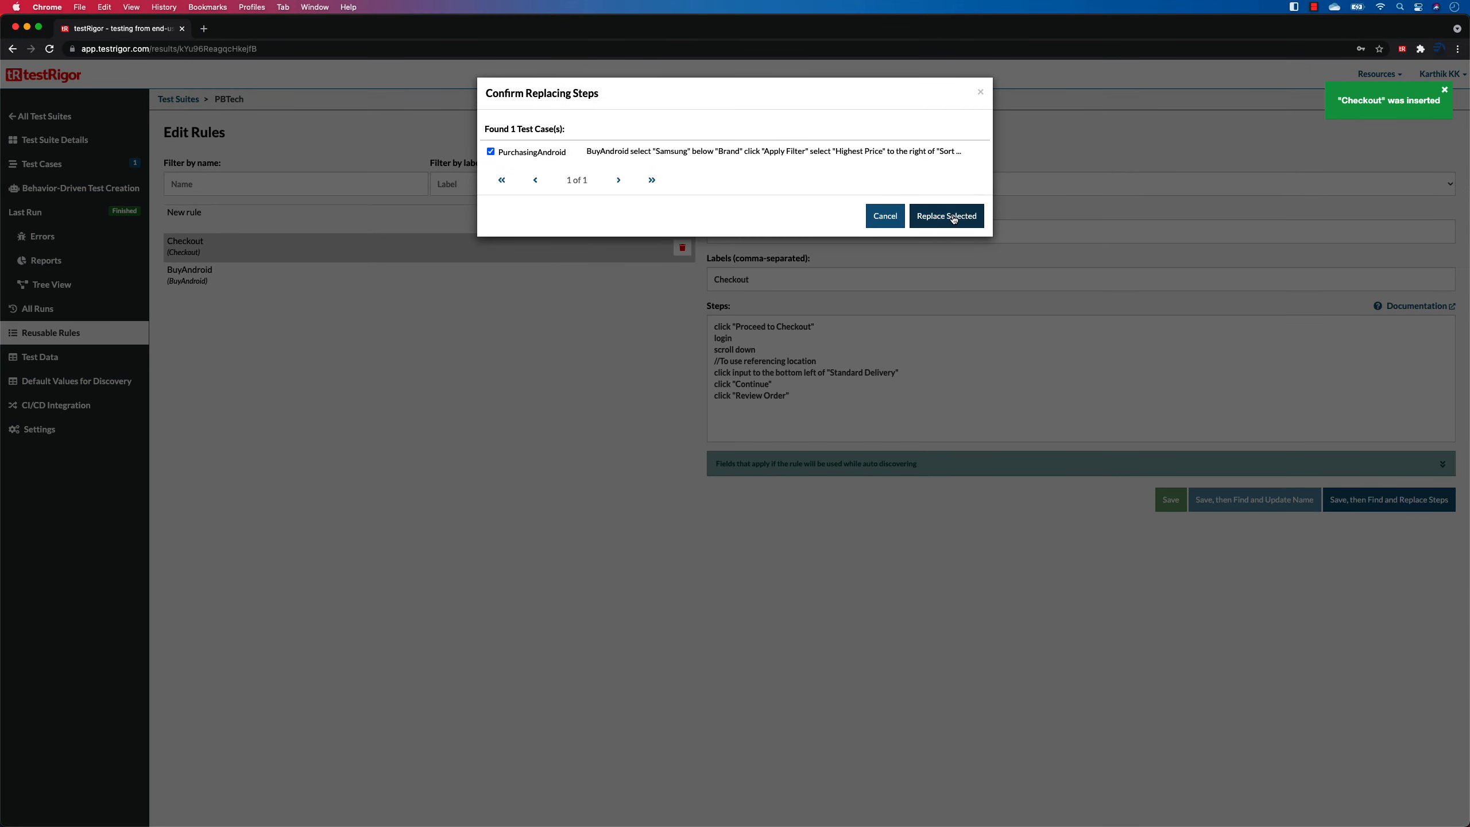
left_click(952, 216)
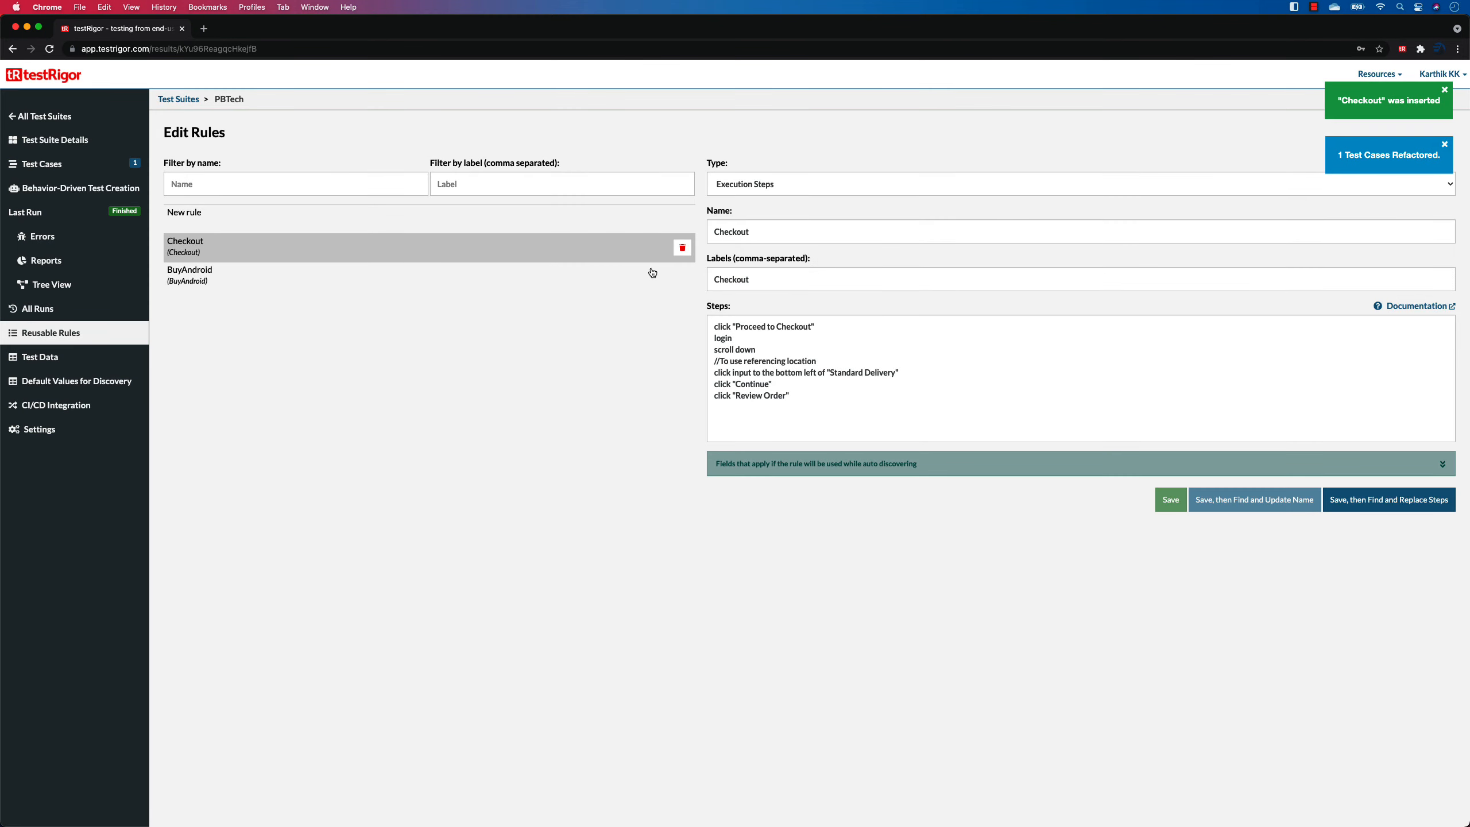
Copy PurchasingAndroid's cart verification steps, from the "$3,404.75" check through the "$10,202.74" check, and close the editor
left_click(44, 163)
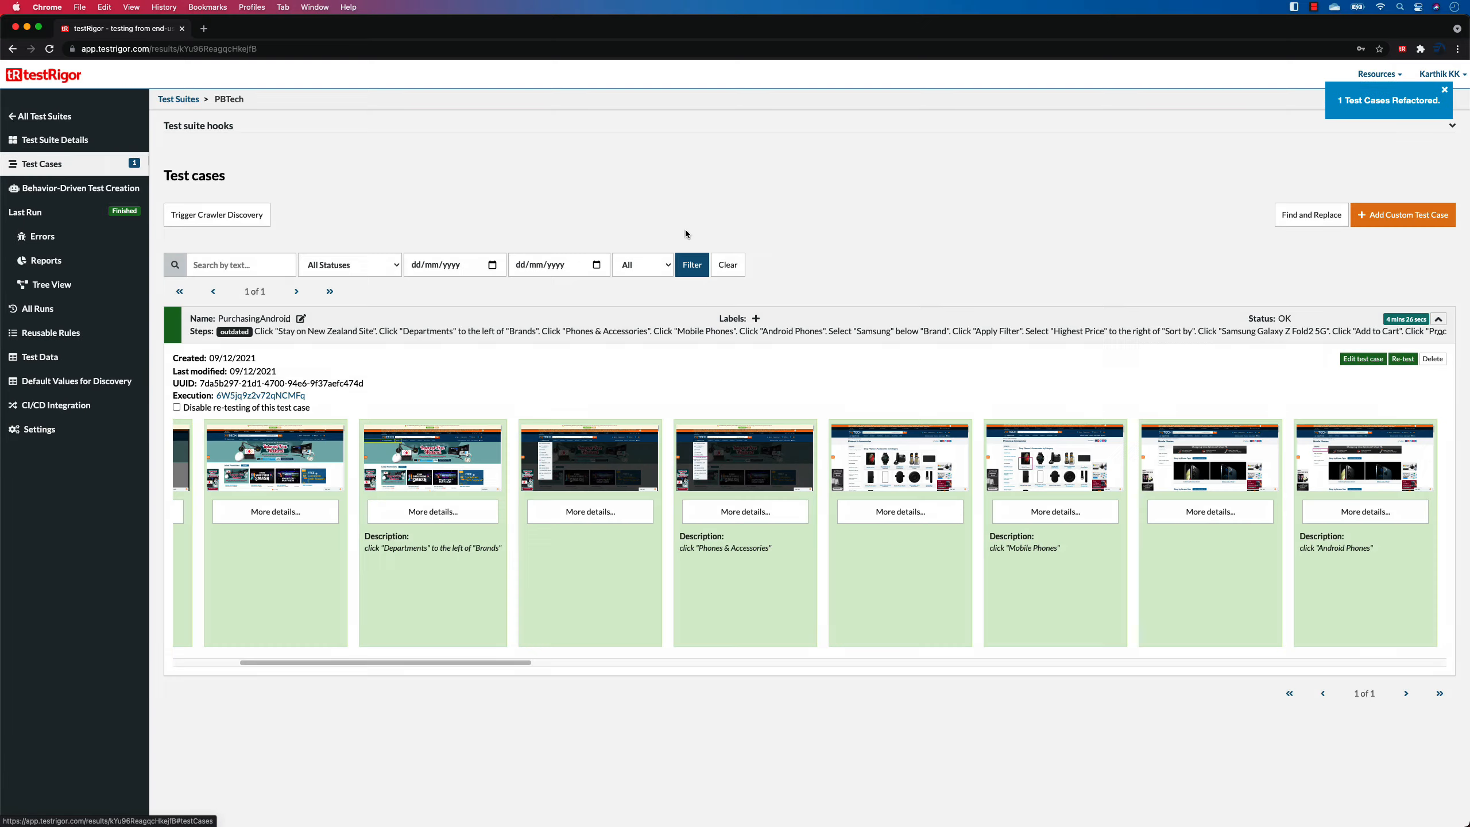
left_click(1354, 359)
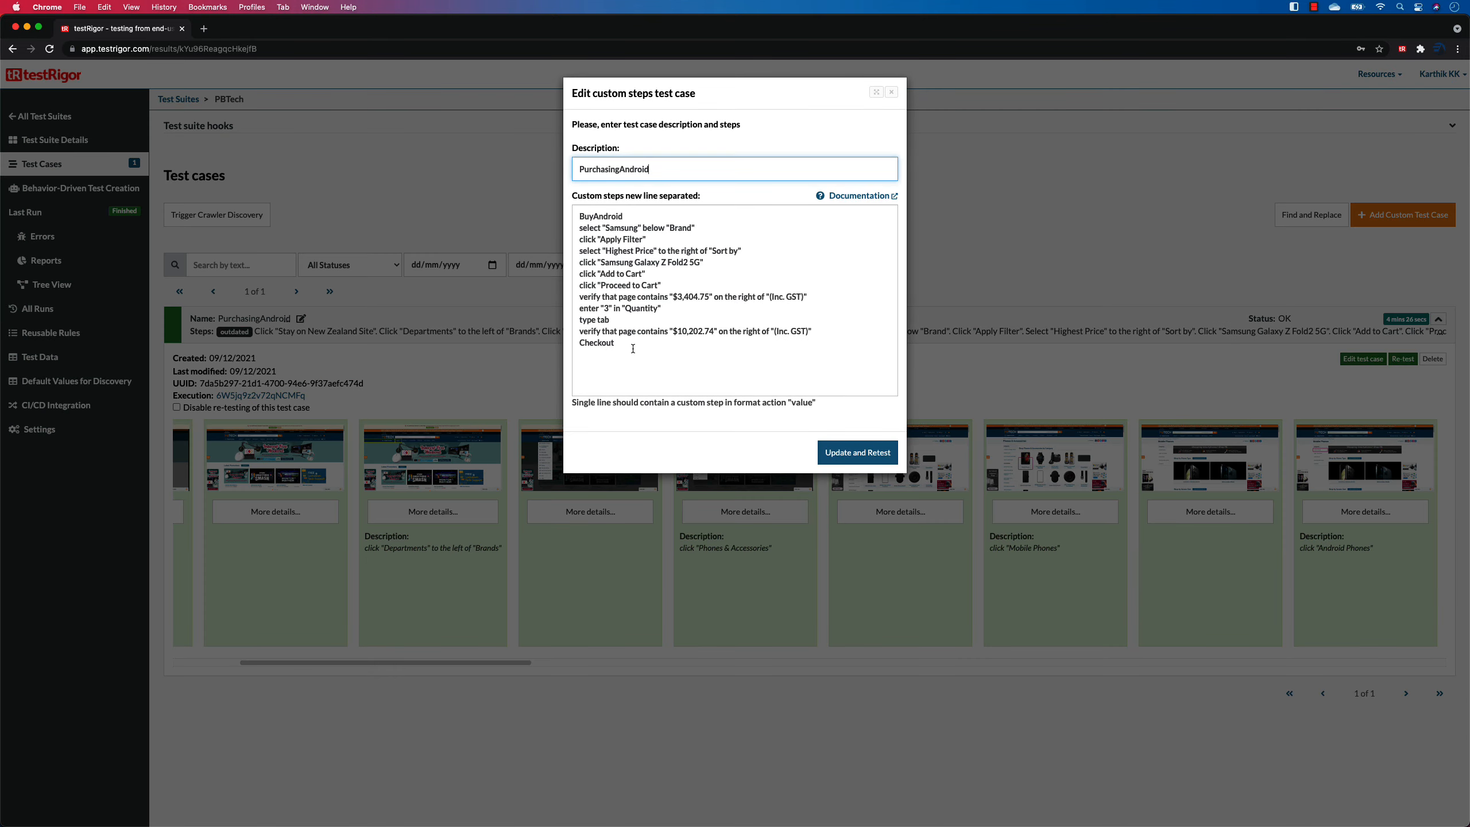
left_click_drag(580, 341, 587, 295)
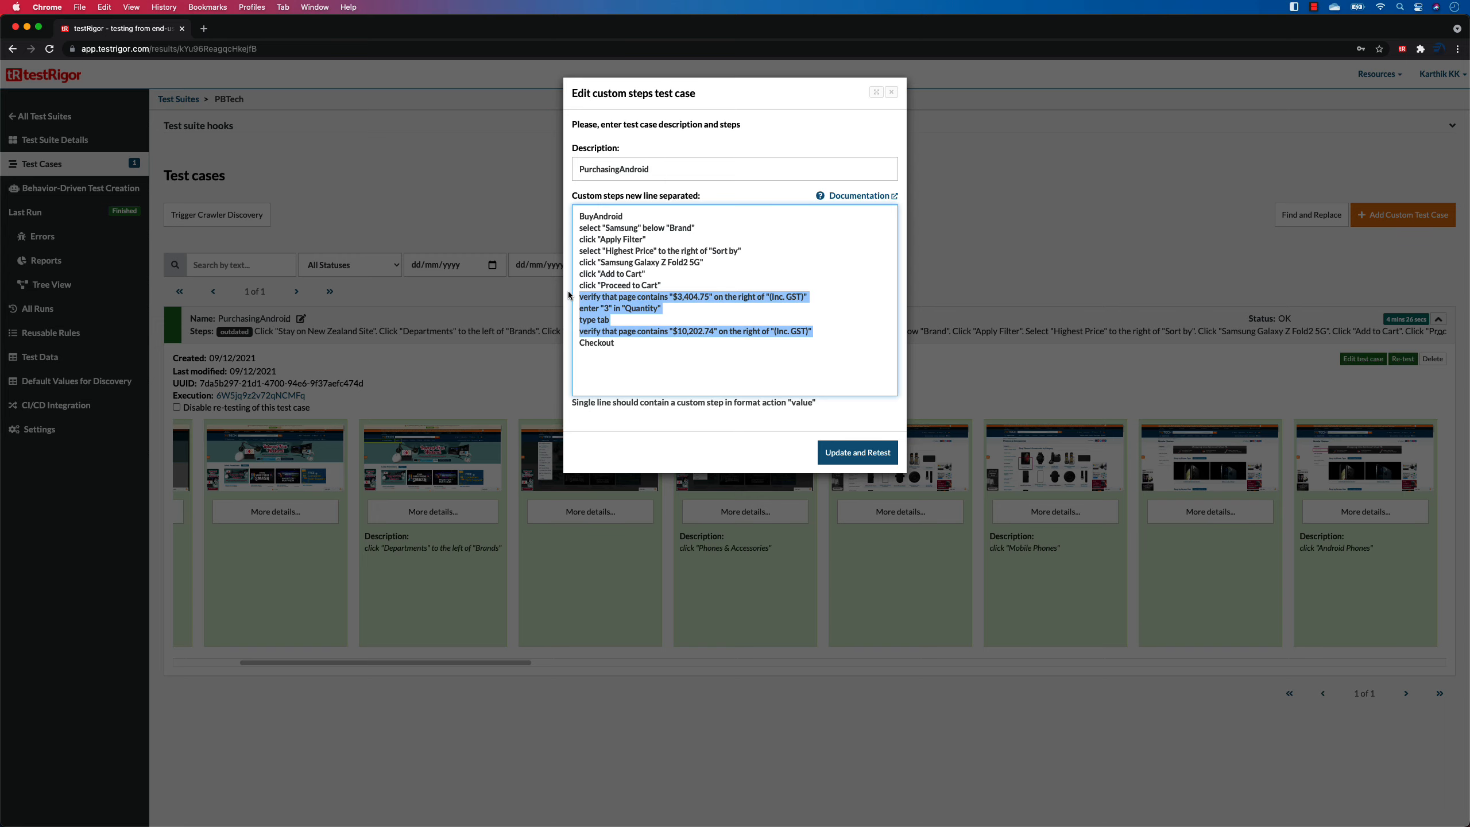
left_click(891, 91)
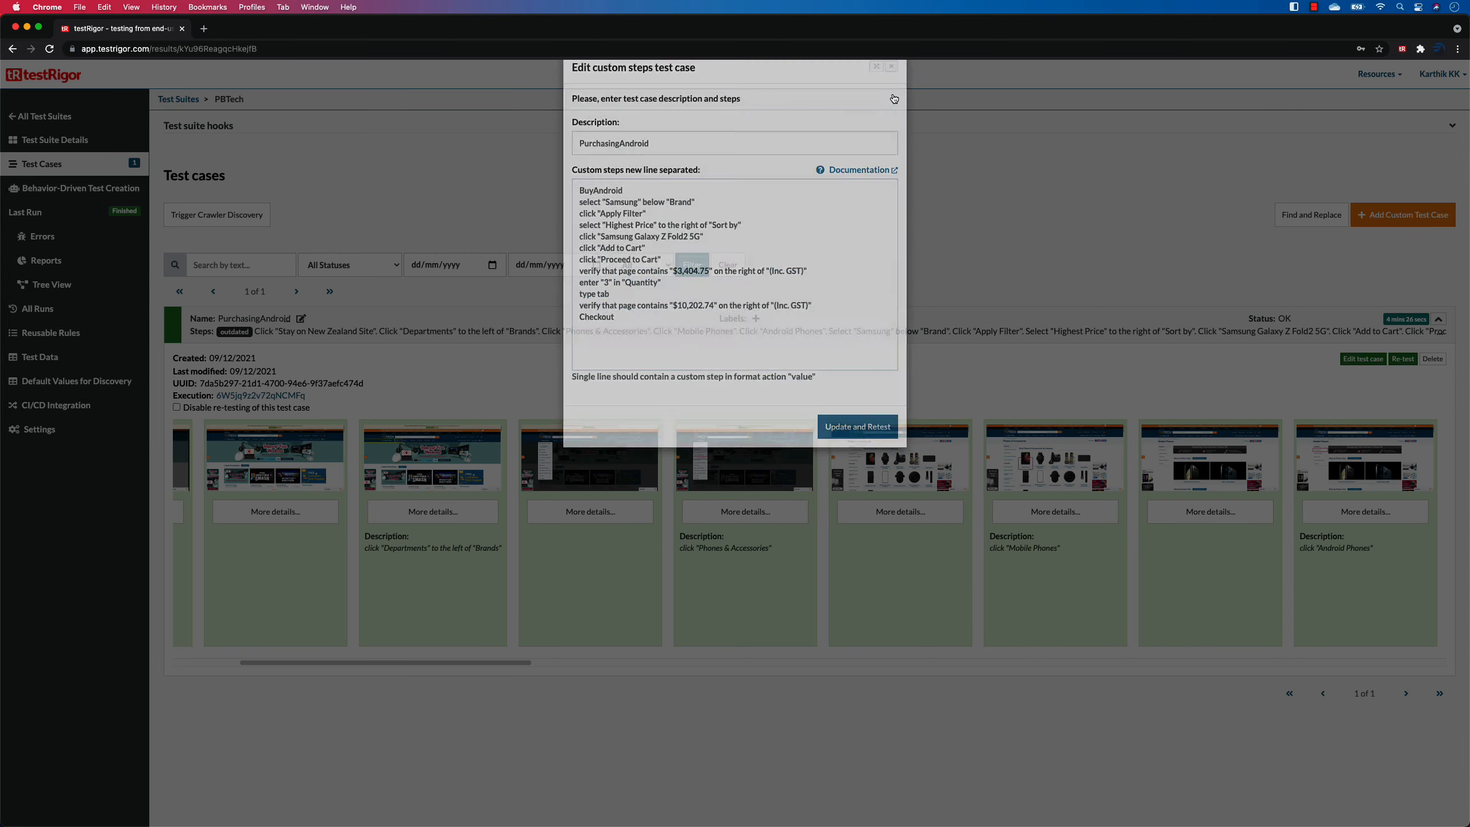
Start another reusable rule named VerificationOfCart with the label VerifificationOfCart
left_click(52, 357)
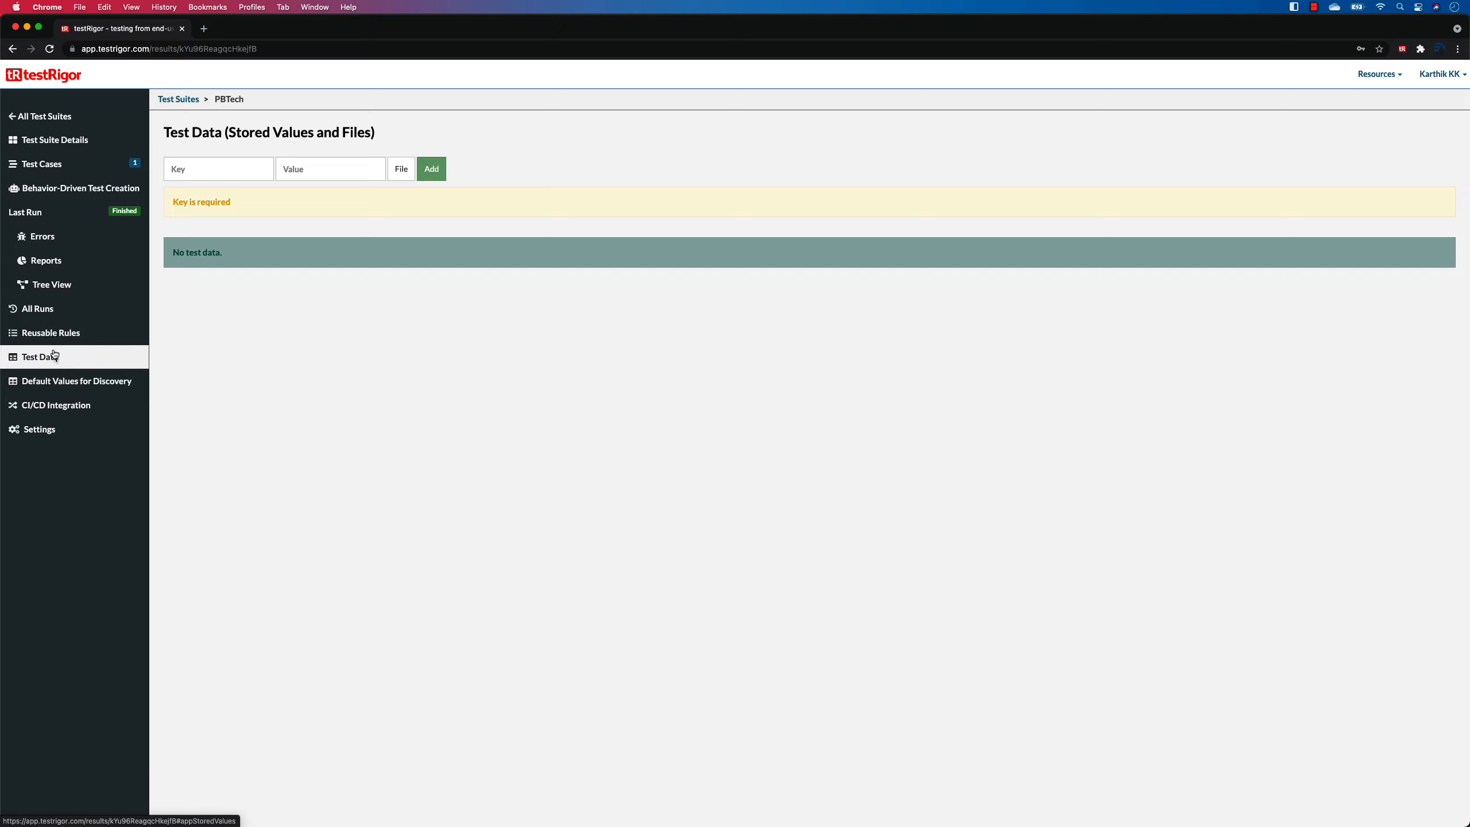
left_click(51, 332)
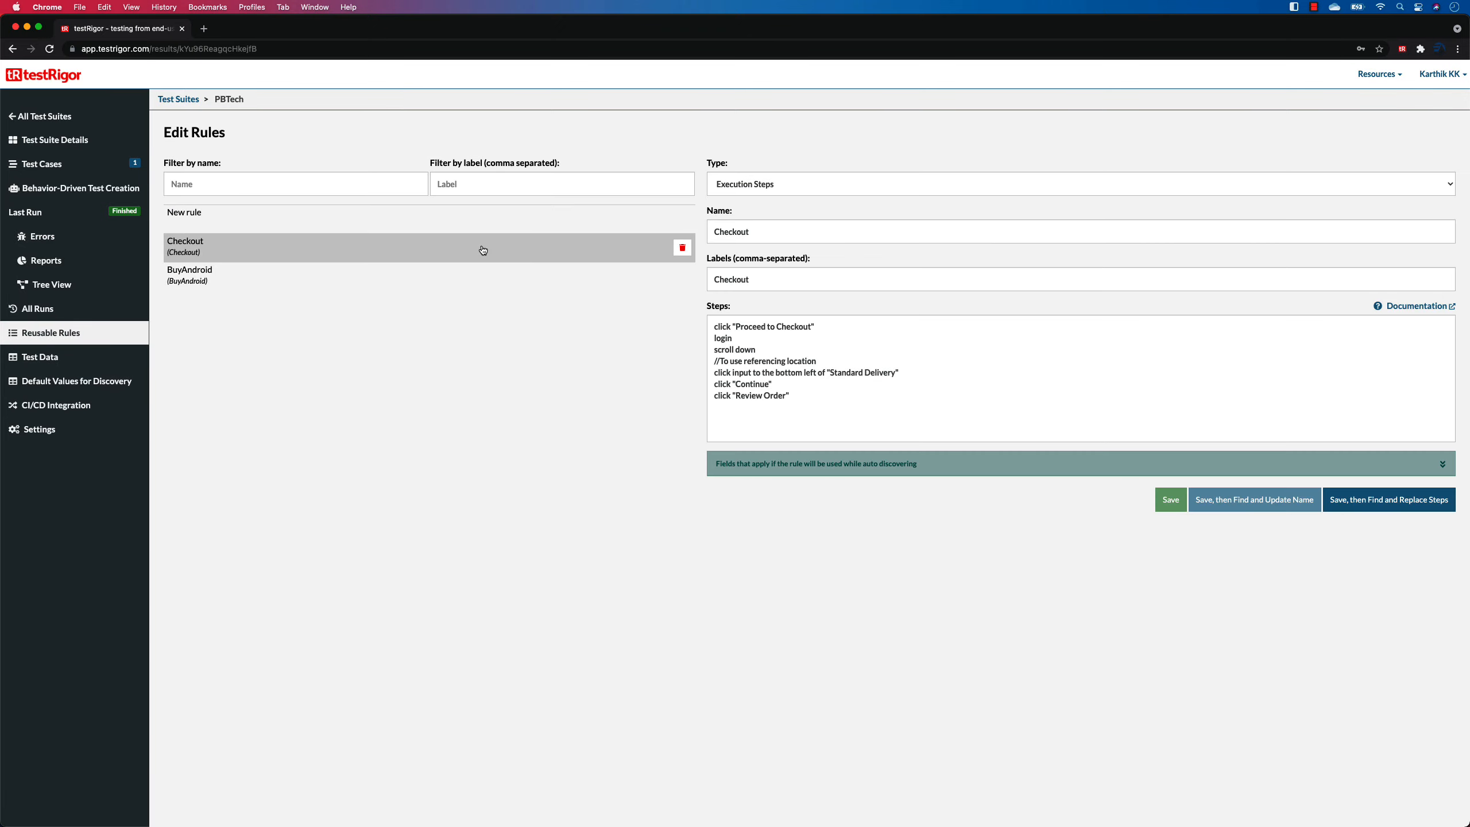
left_click(461, 223)
left_click(758, 235)
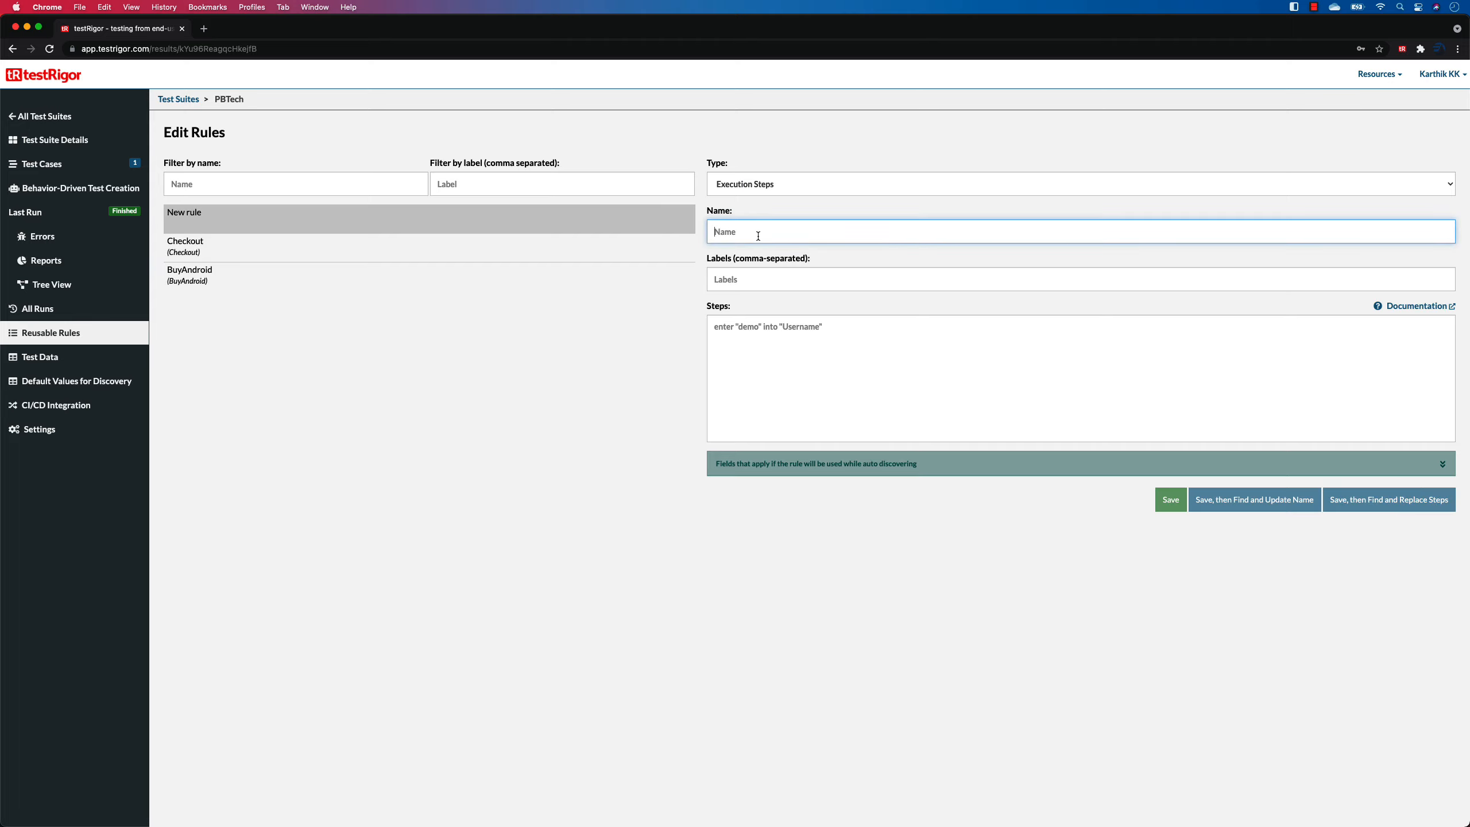
type("Verif")
type("i")
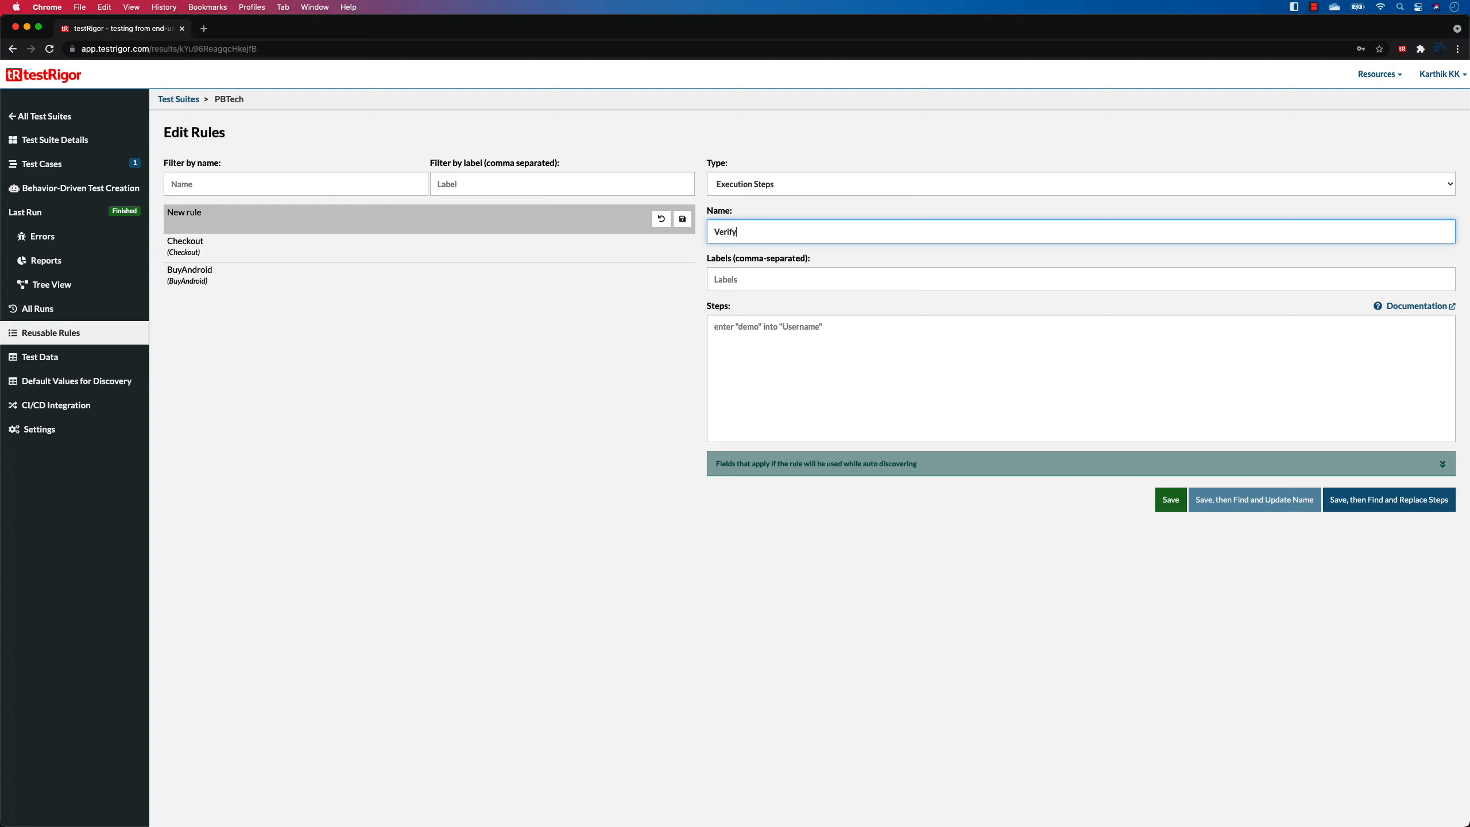
type("cationOfCart")
key("Tab")
type("VerificationOfCar")
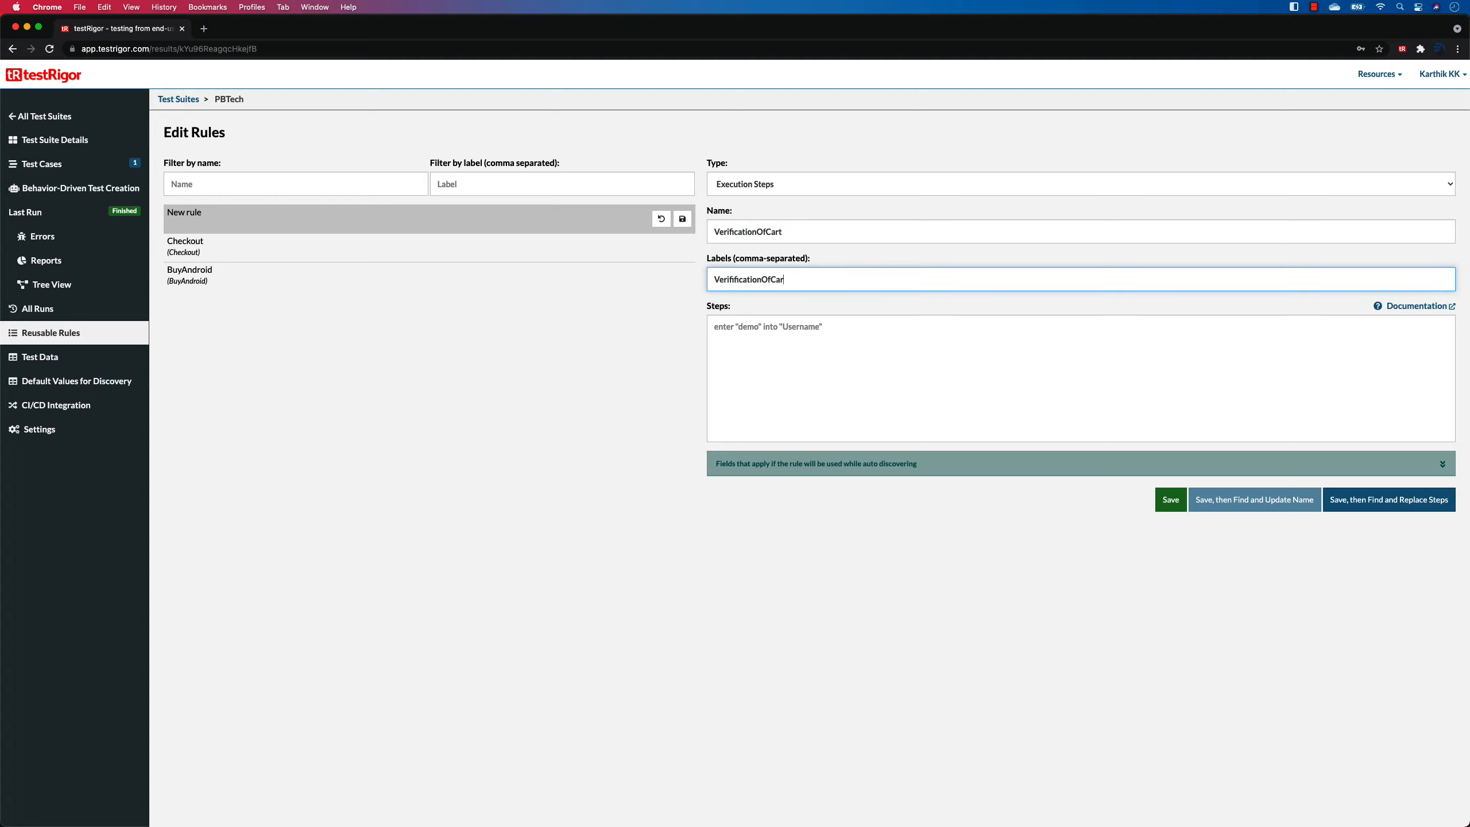
Paste the copied price and quantity steps into the VerificationOfCart rule and save it, replacing the matching steps in PurchasingAndroid
left_click(828, 323)
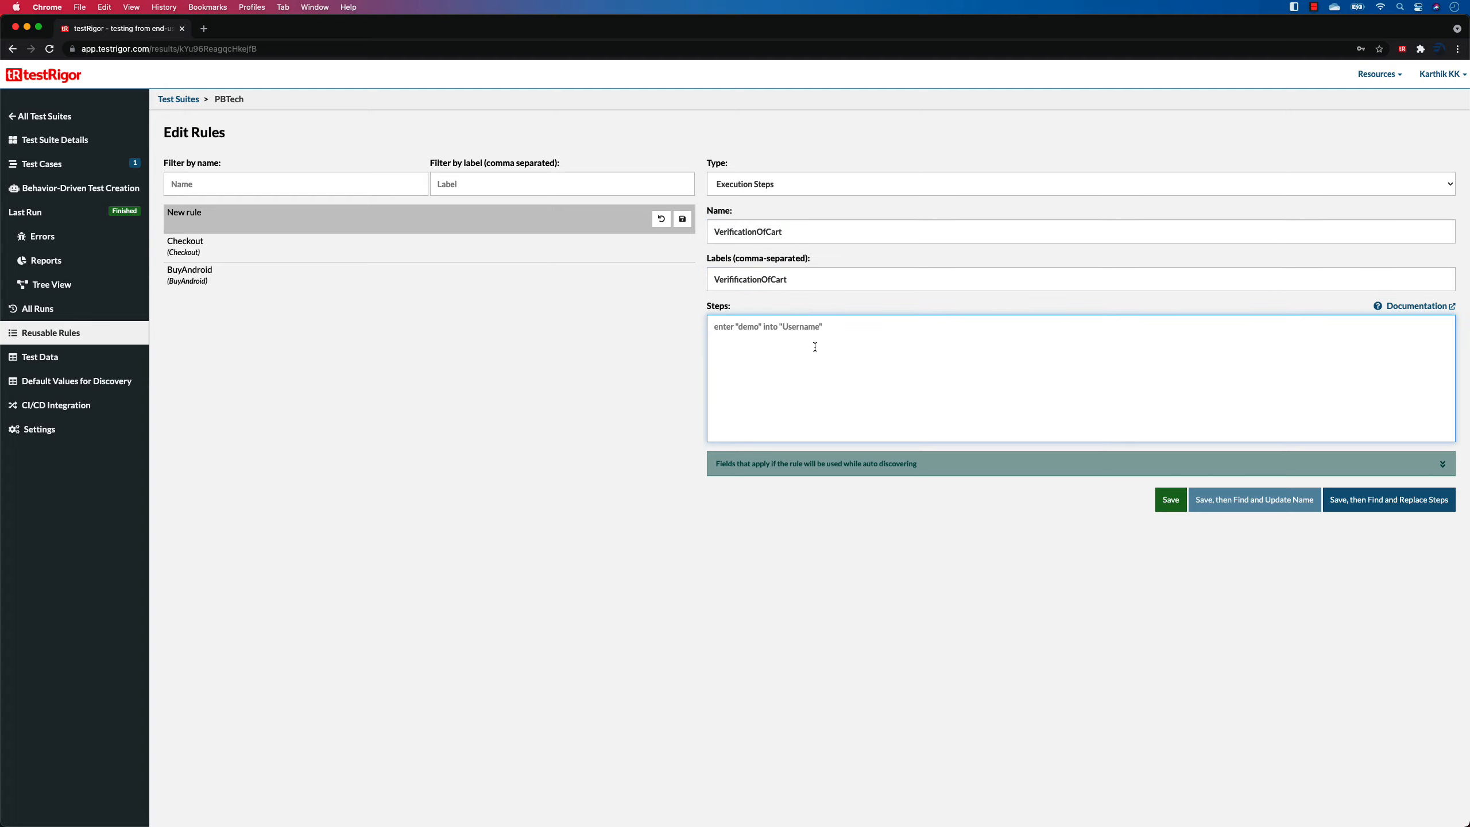
type("verify that page contains \"$3,404.75\" on the right of \"(Inc. GST)\" enter \"3\" in \"Quantity\" type tab verify that page contains \"$10,202.74\" on the right of \"(Inc. GST)\"")
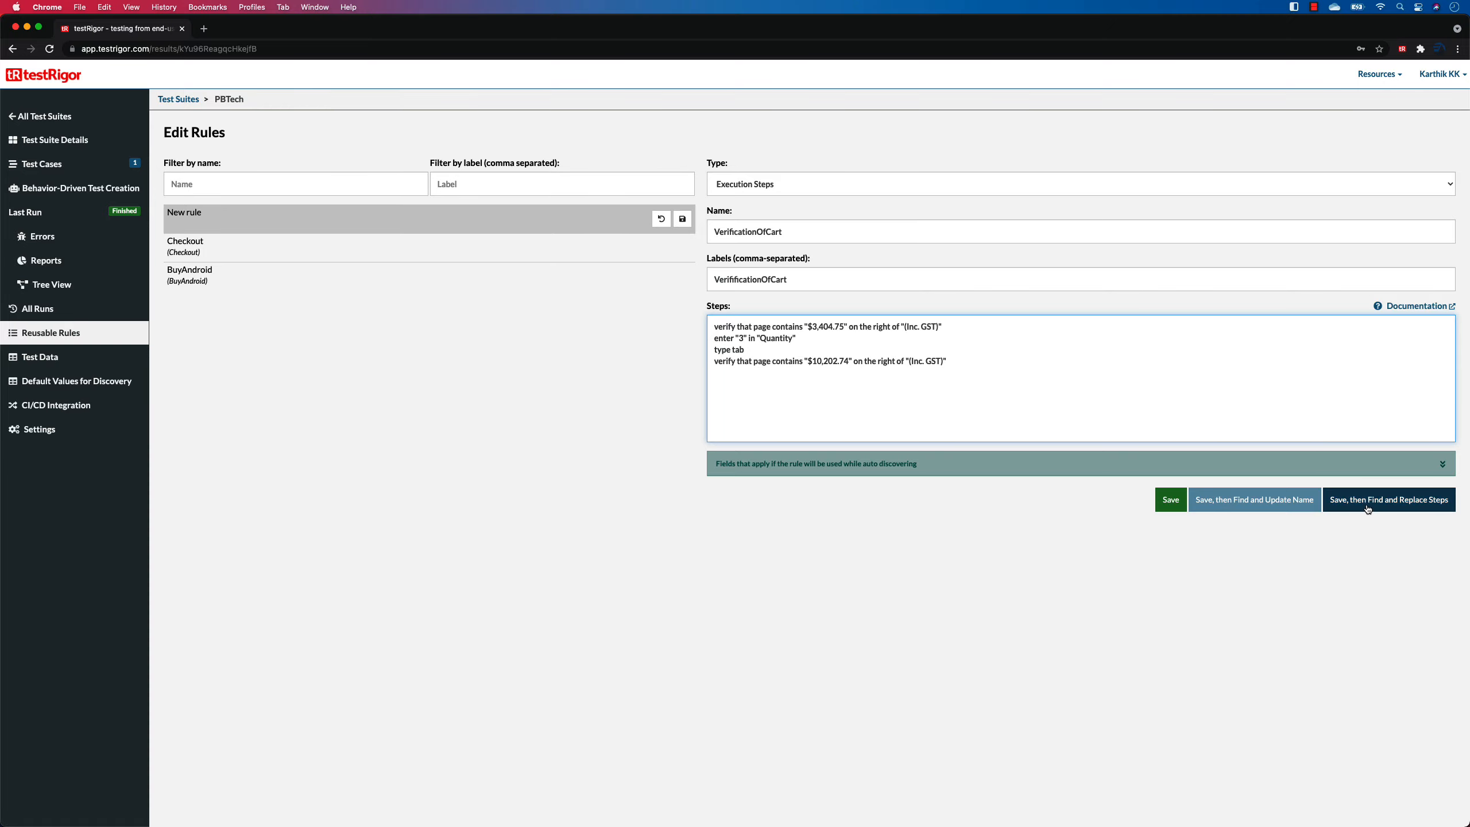
left_click(1343, 502)
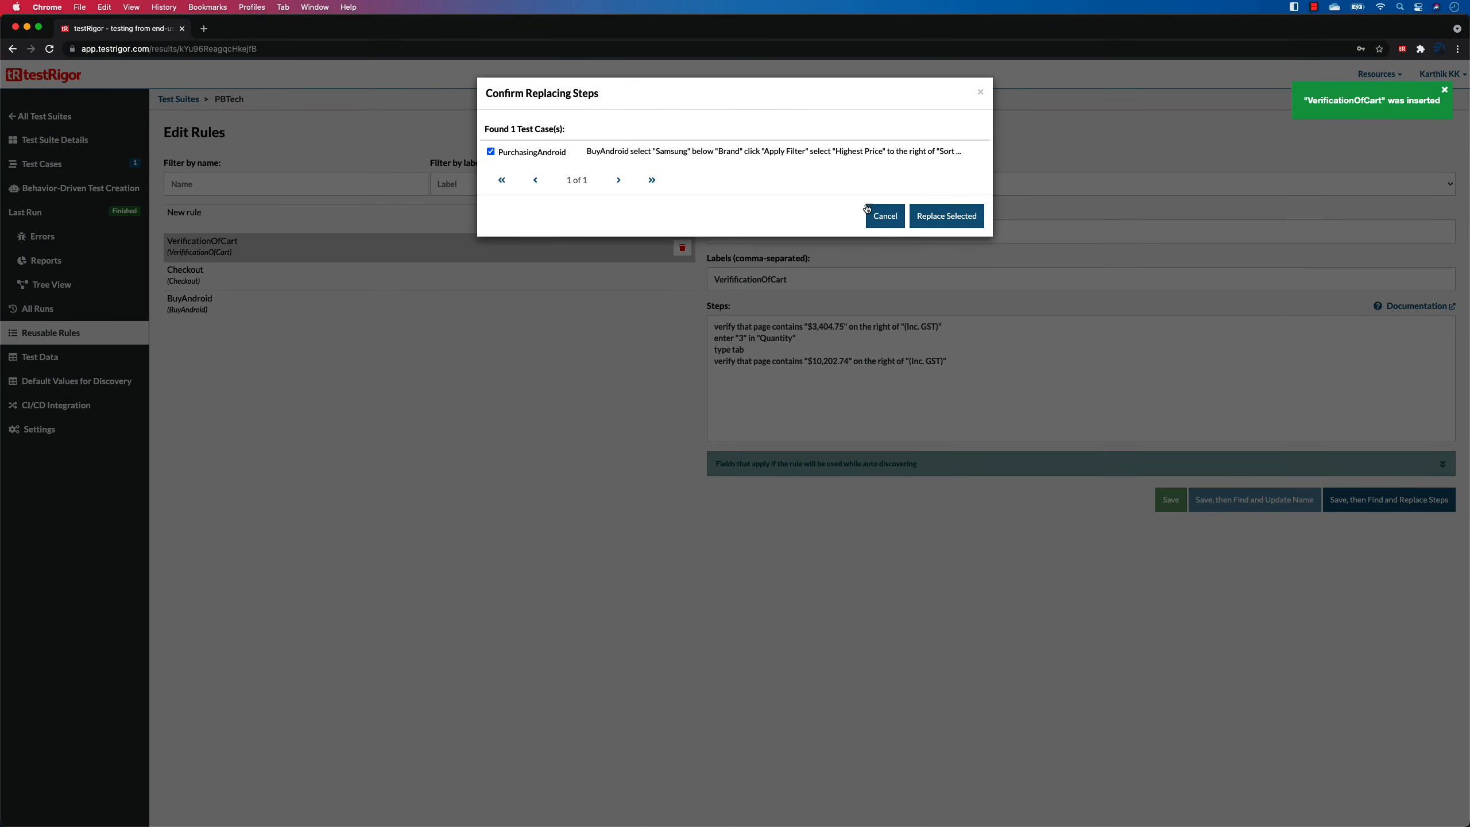
left_click(942, 219)
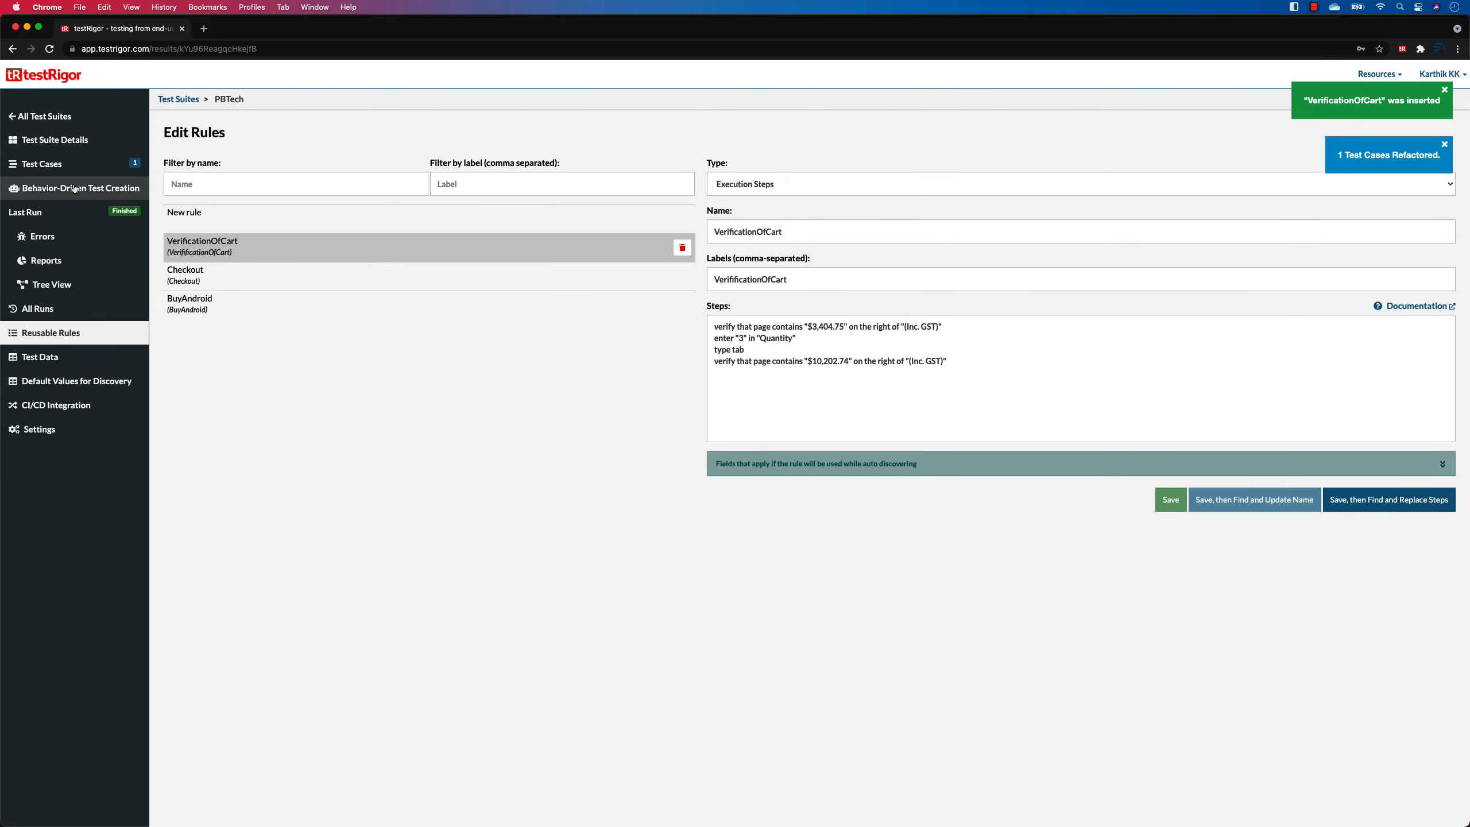
Remove the blank line between VerificationOfCart and Checkout in PurchasingAndroid's custom steps, and update and retest the test case
left_click(46, 164)
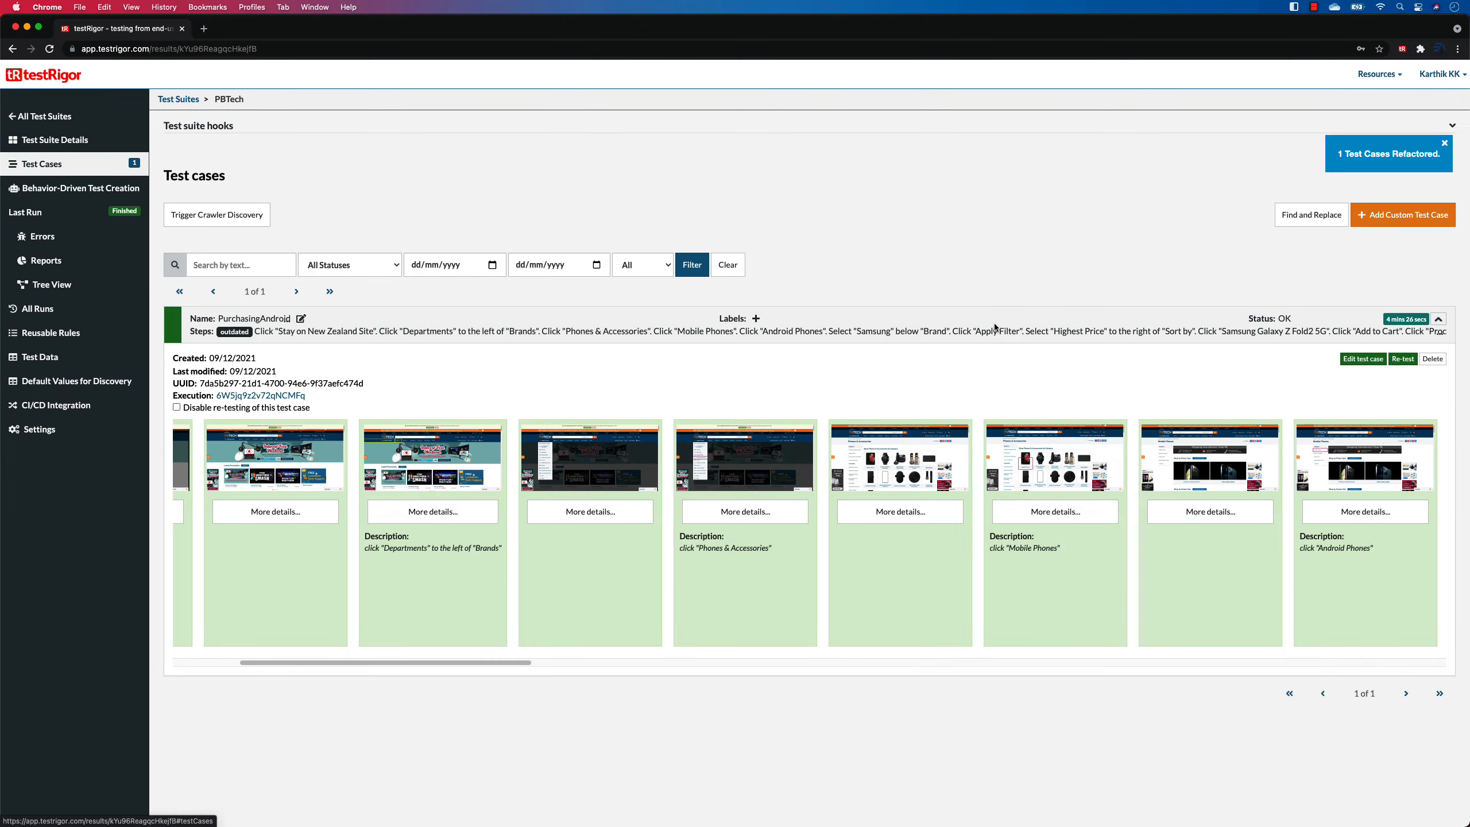
left_click(1378, 359)
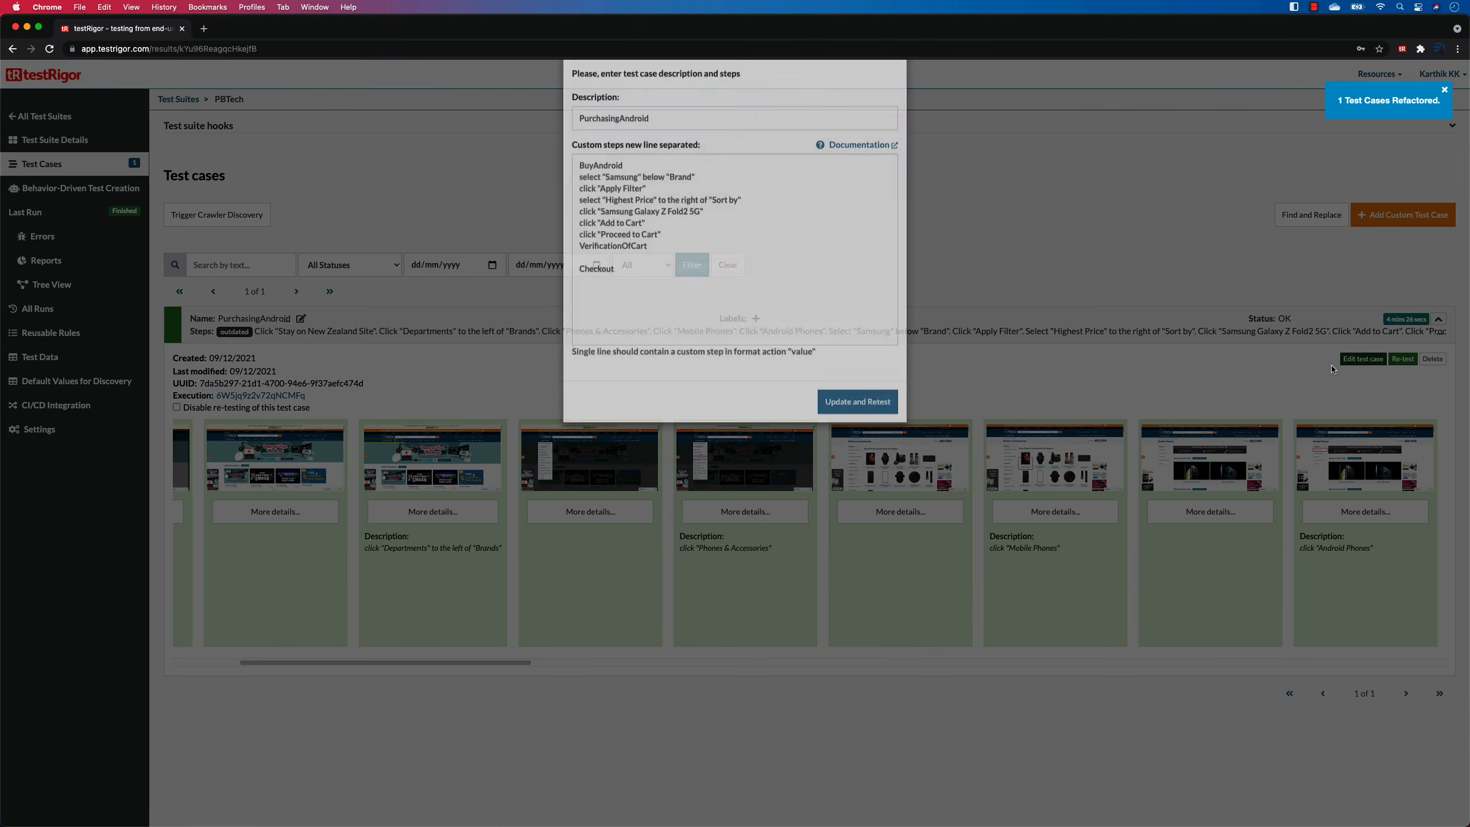
left_click(637, 308)
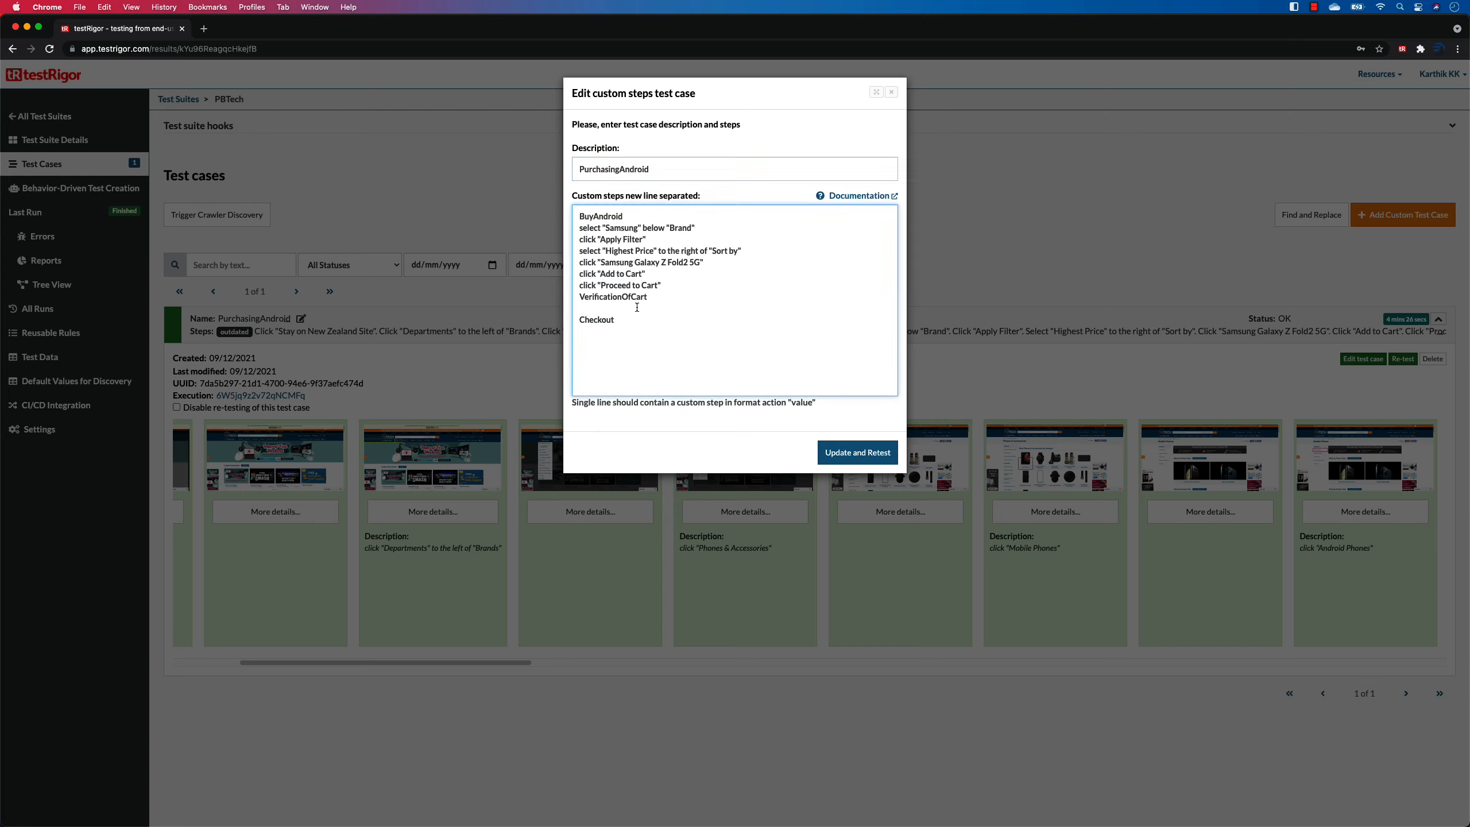
key("Delete")
left_click_drag(579, 227, 719, 262)
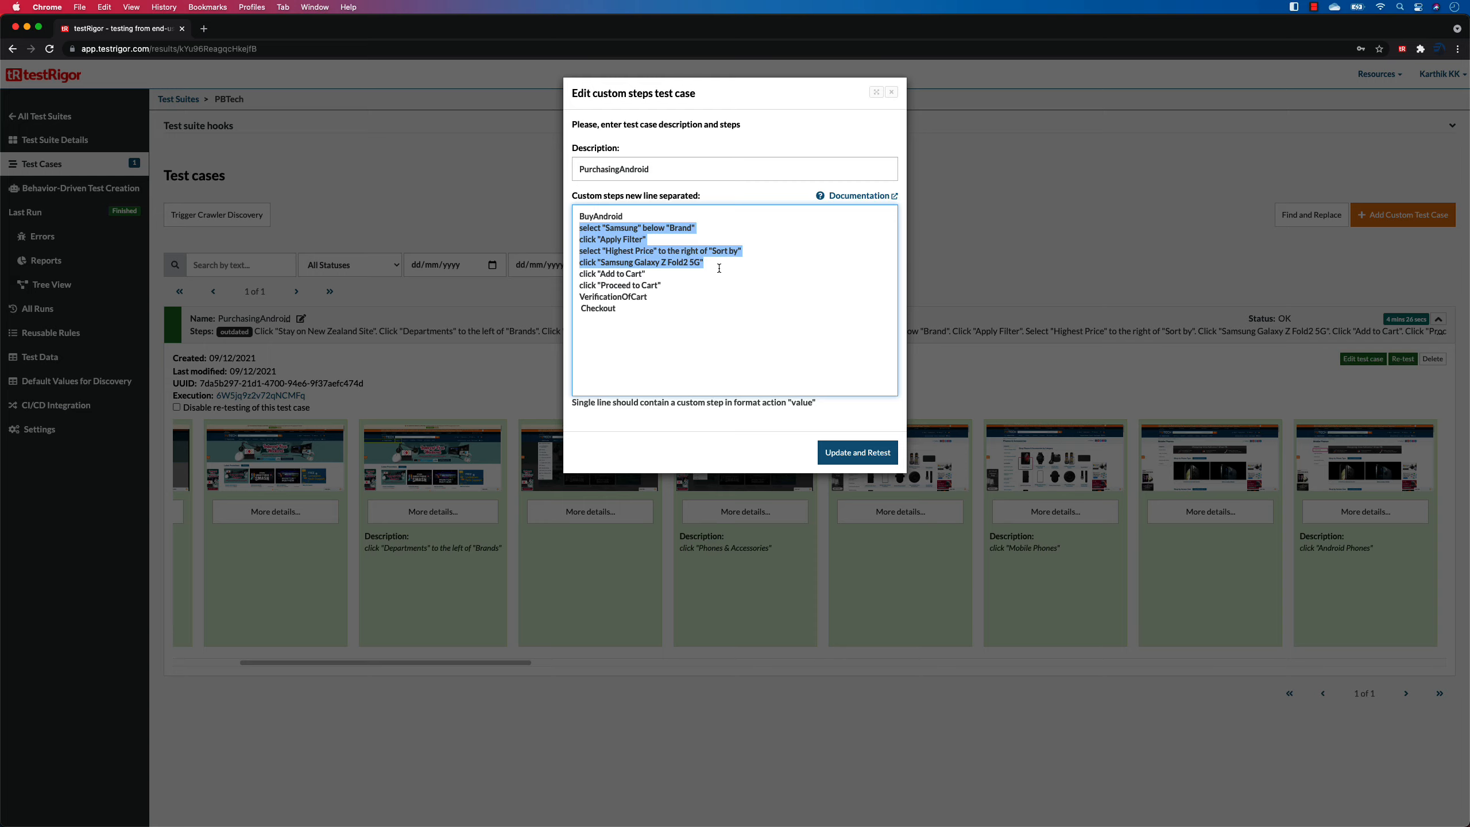
left_click(720, 265)
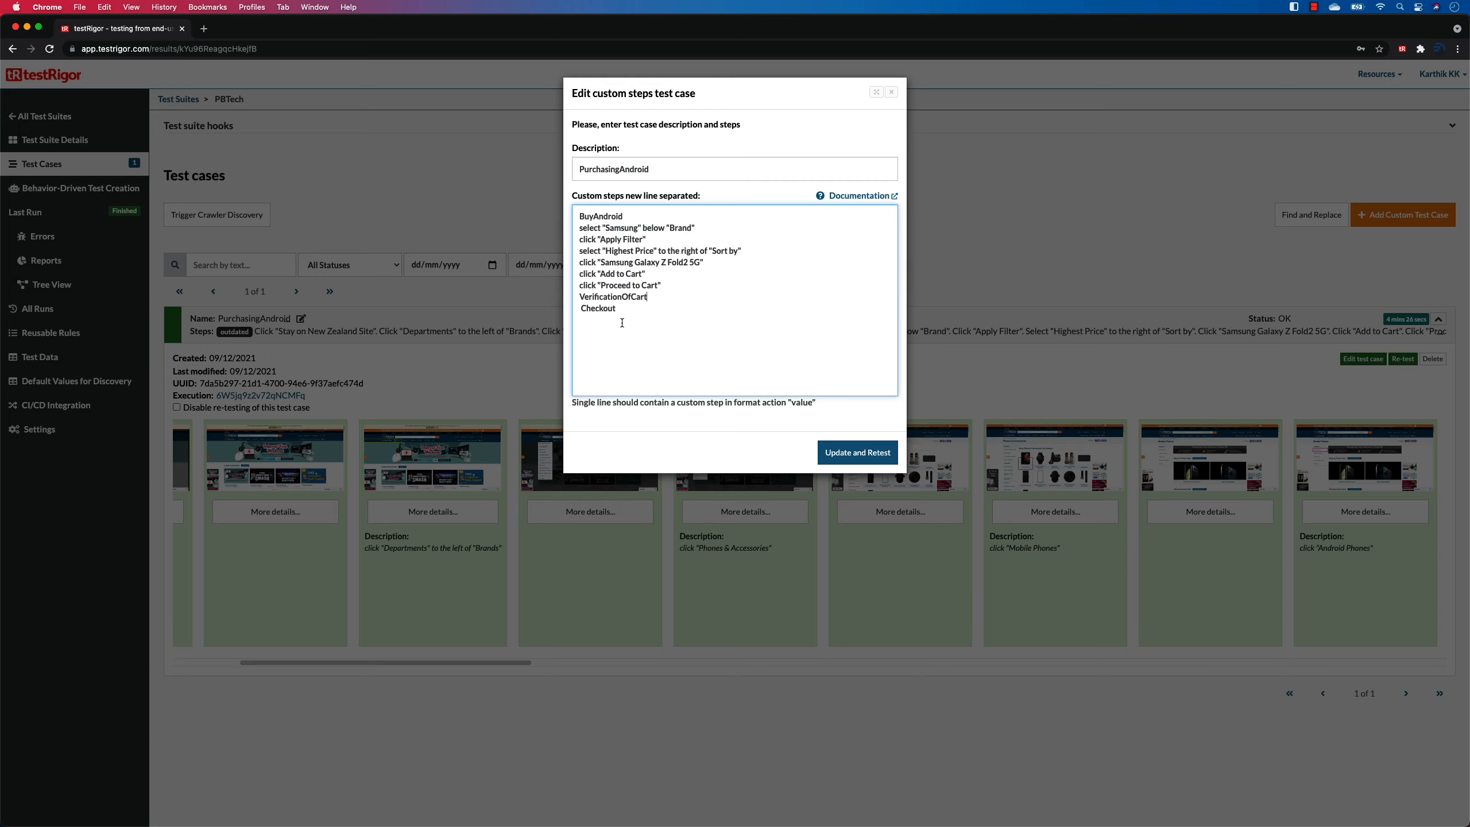
left_click(858, 452)
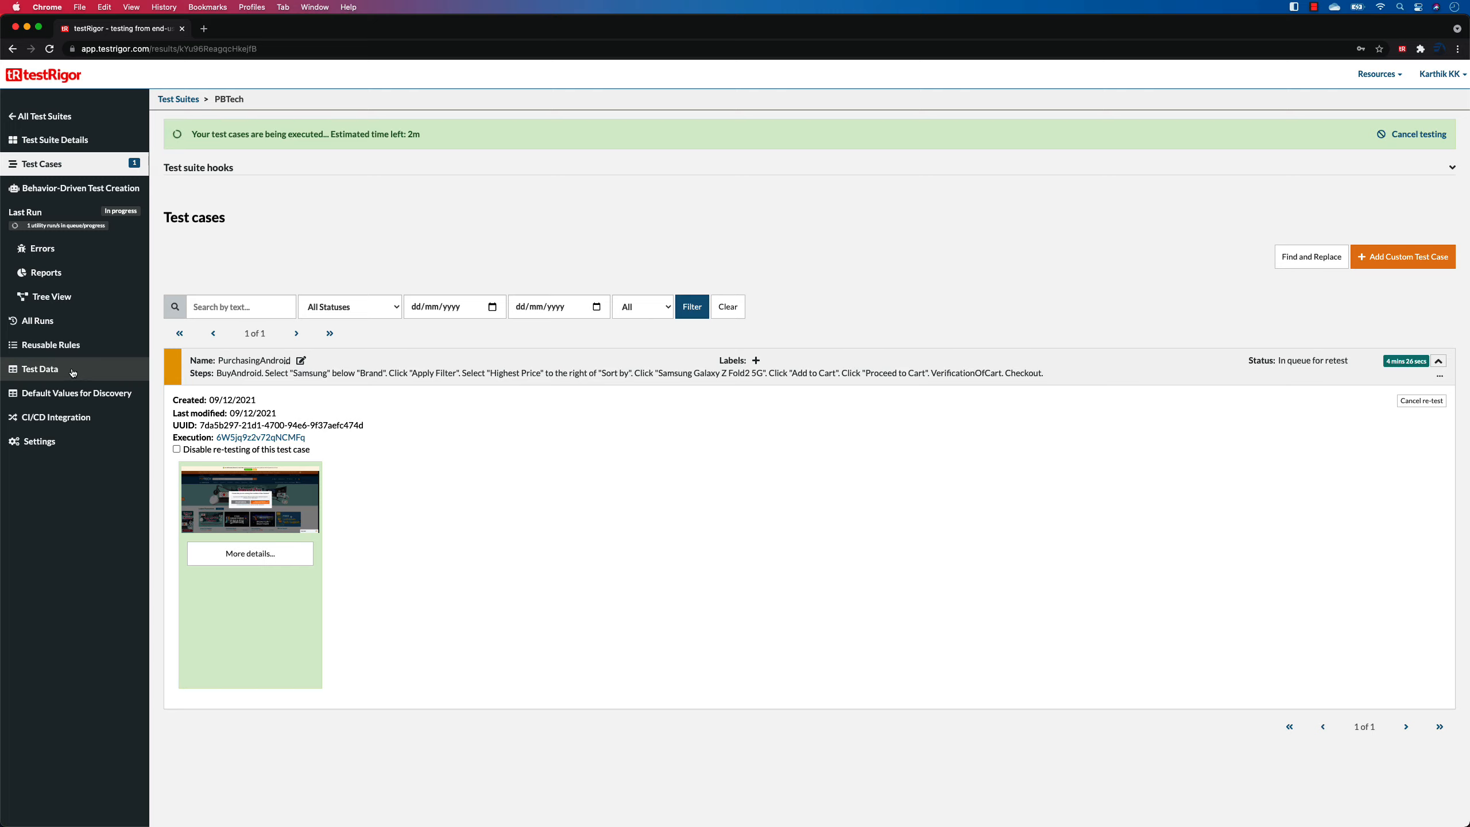
Review the steps of the VerificationOfCart, Checkout and BuyAndroid rules, and return to the test case list to check the retest
left_click(74, 347)
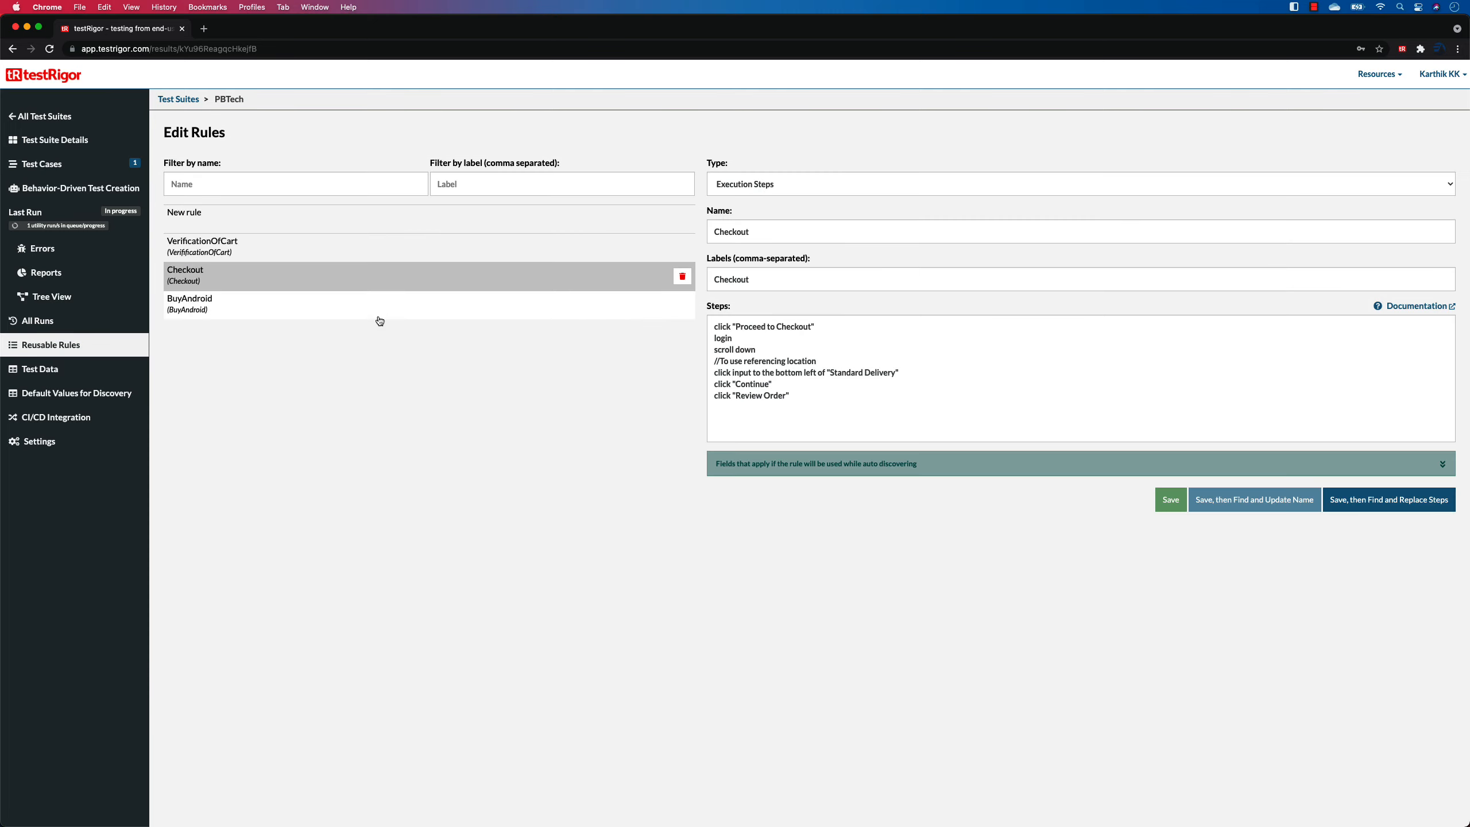
left_click(275, 250)
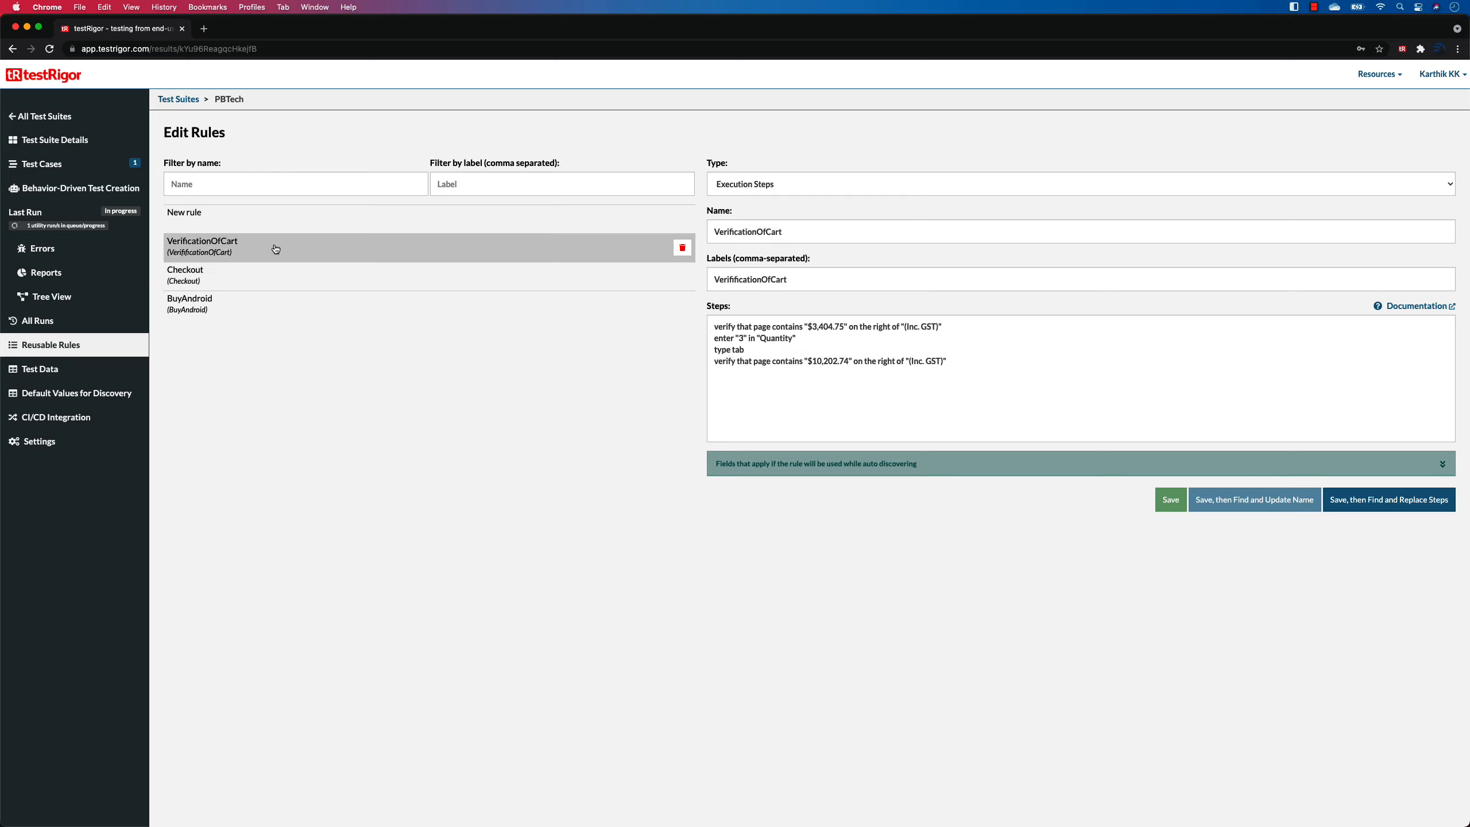
left_click(437, 286)
left_click(417, 312)
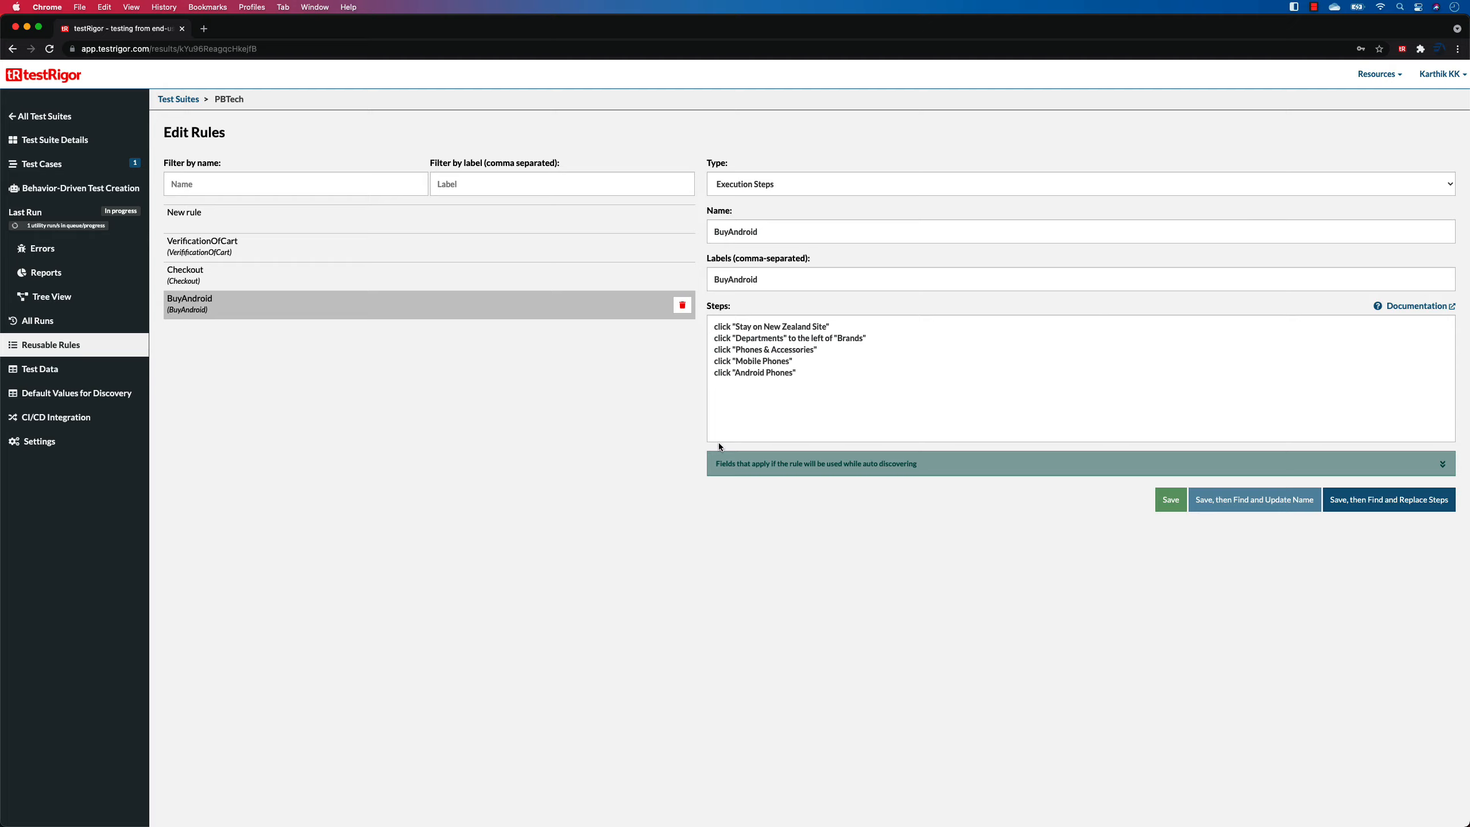
left_click(52, 163)
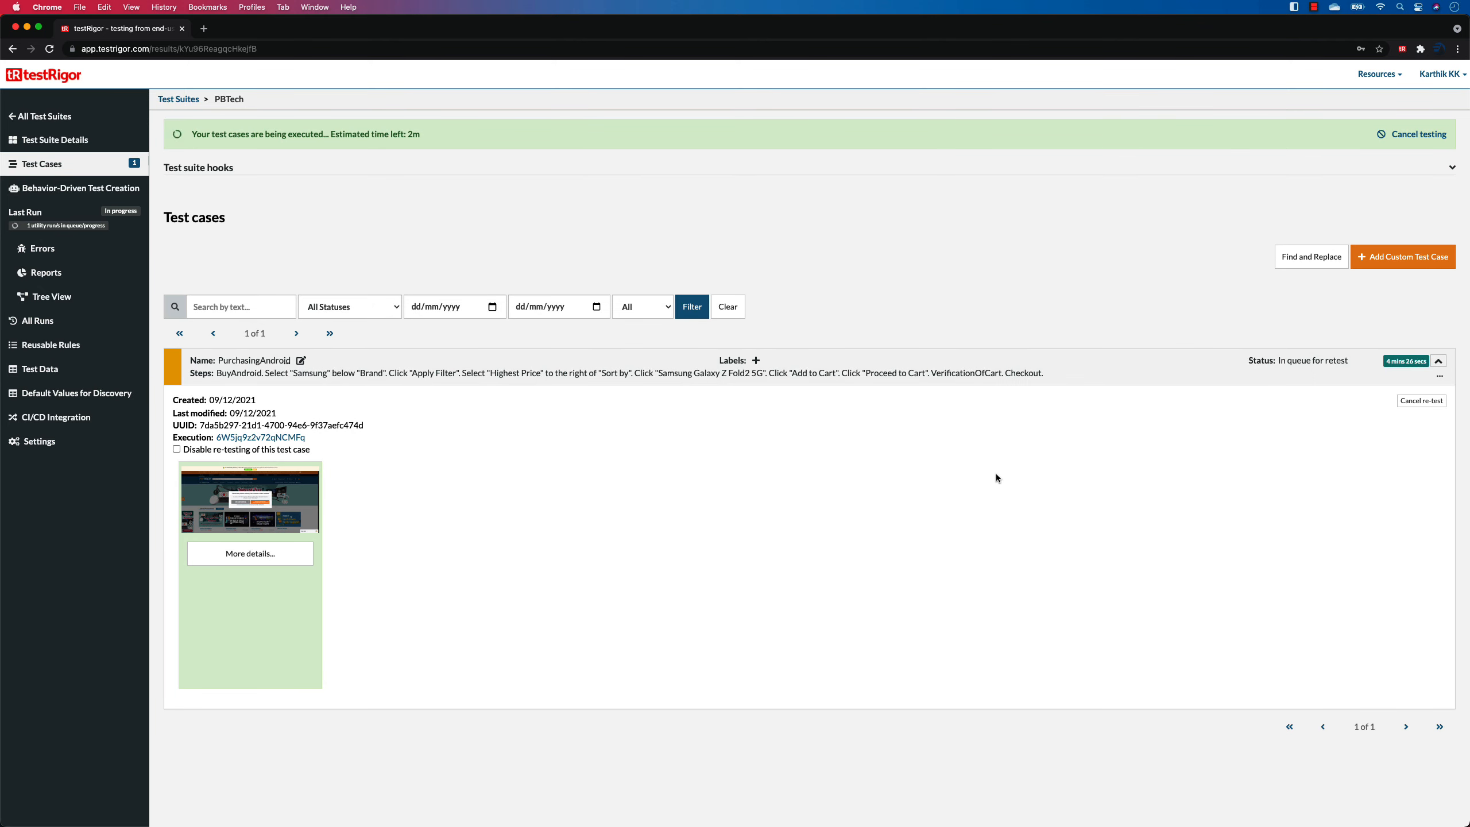